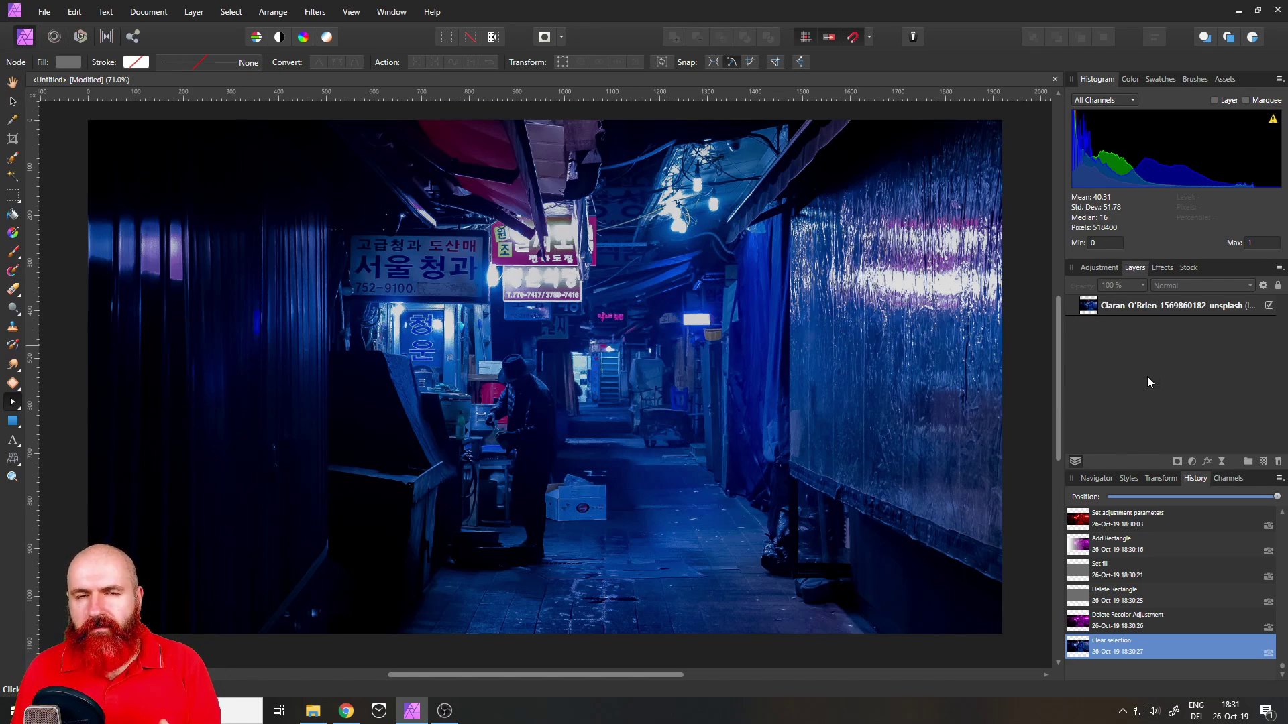
Add a Recolor adjustment with hue 290° to tint the alley purple
{"action": "left_click", "coordinate": [1191, 460]}
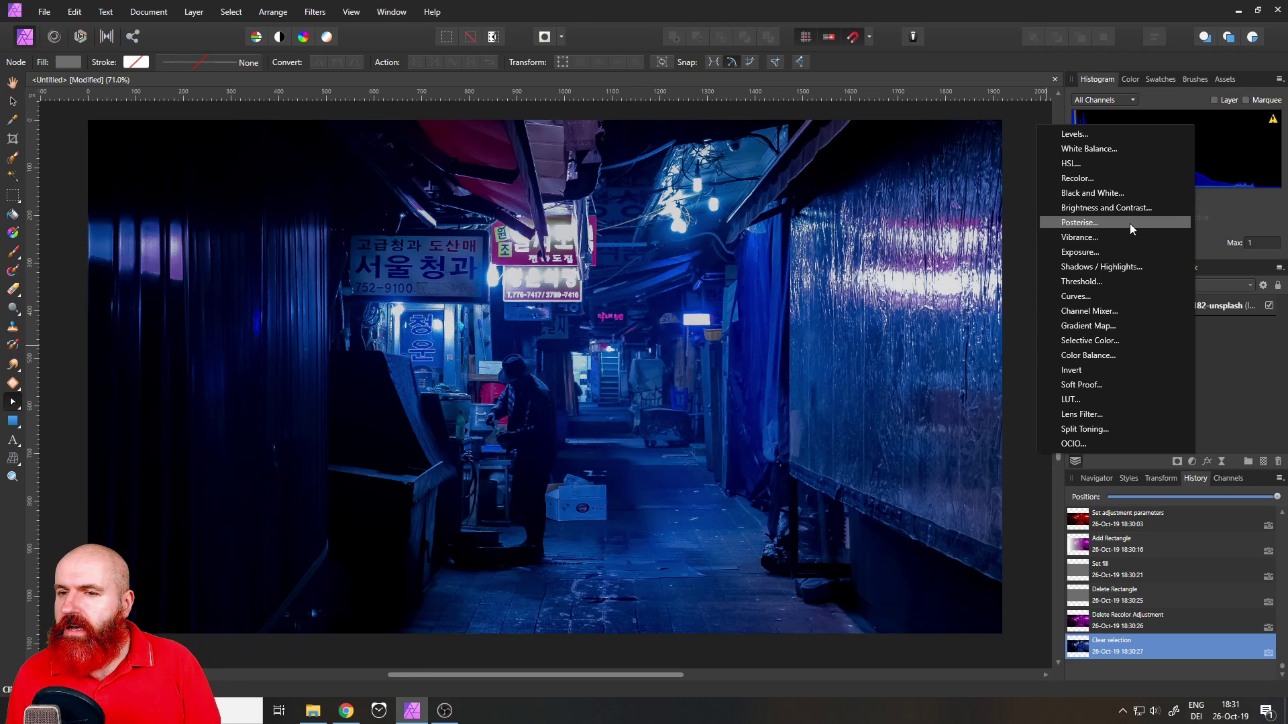
{"action": "left_click", "coordinate": [1100, 179]}
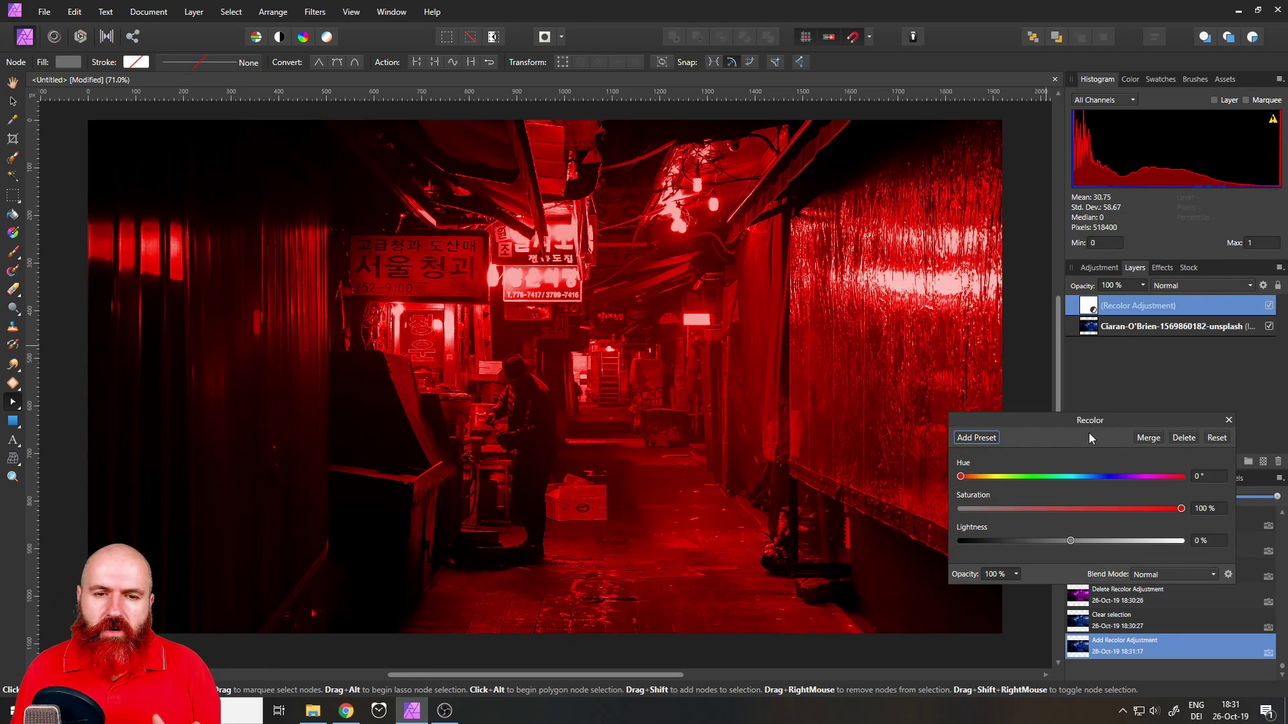
{"action": "left_click", "coordinate": [1137, 477]}
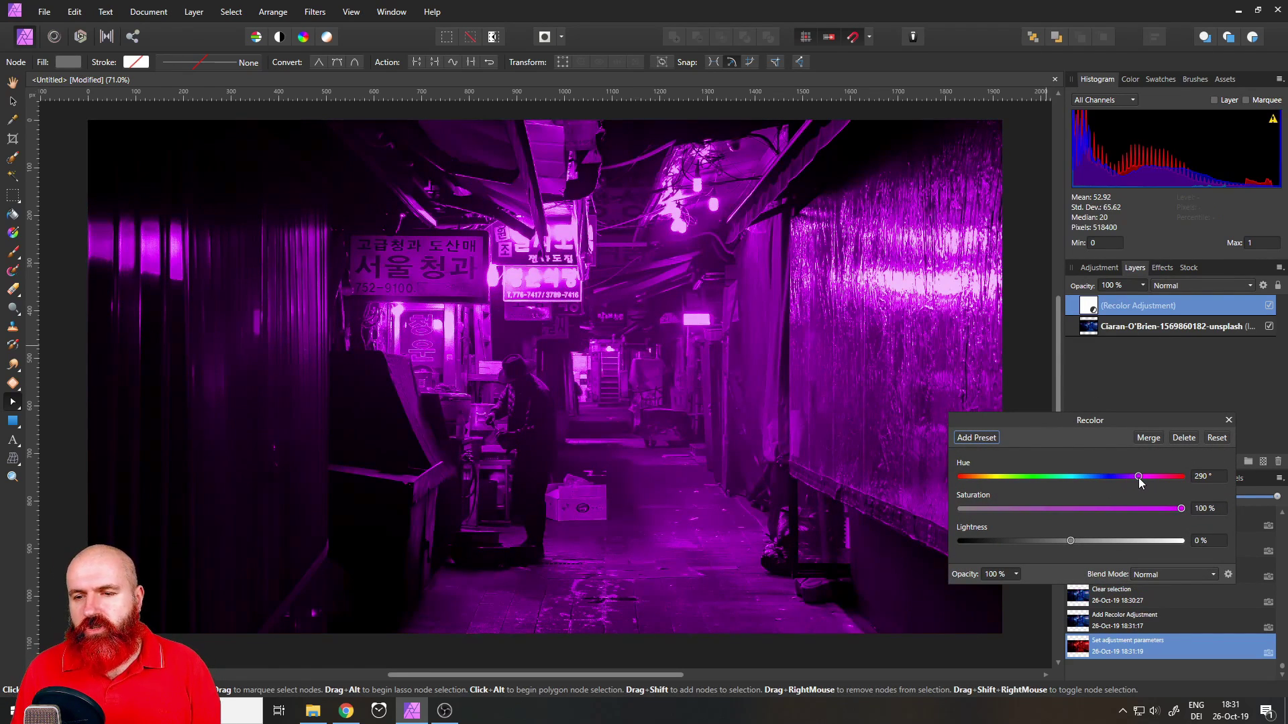
{"action": "left_click", "coordinate": [1228, 420]}
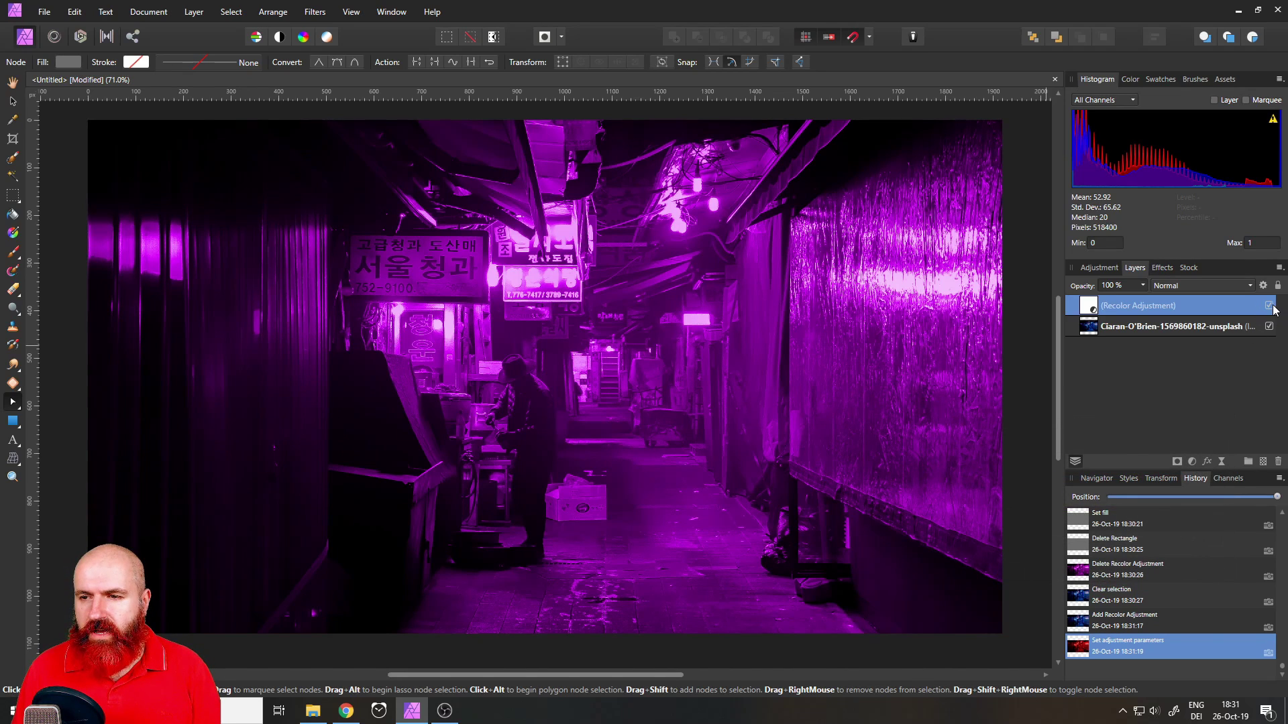
Toggle the Recolor layer's visibility off and on to compare, then select it
{"action": "left_click", "coordinate": [1270, 306]}
{"action": "left_click", "coordinate": [1271, 308]}
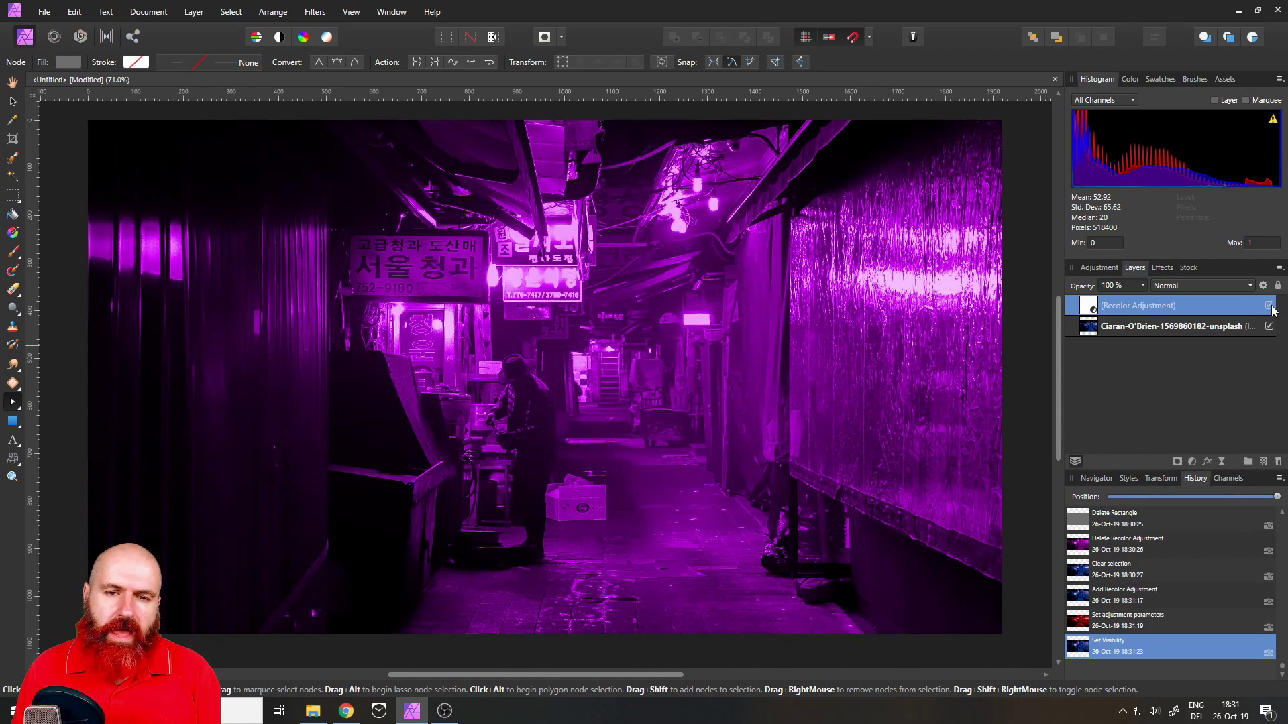
{"action": "left_click", "coordinate": [1087, 313]}
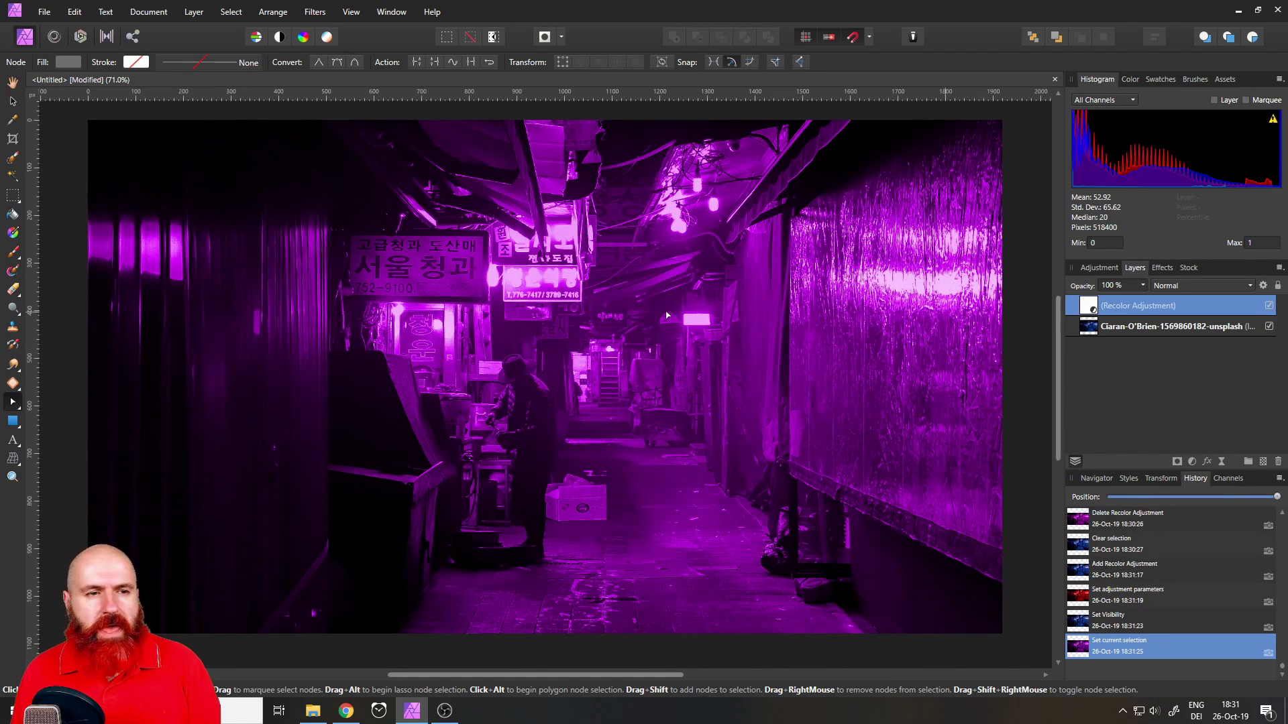
{"action": "left_click", "coordinate": [12, 236]}
Drag a horizontal gradient on the Recolor layer and make its right stop black
{"action": "left_click_drag", "start_coordinate": [636, 341], "coordinate": [360, 354]}
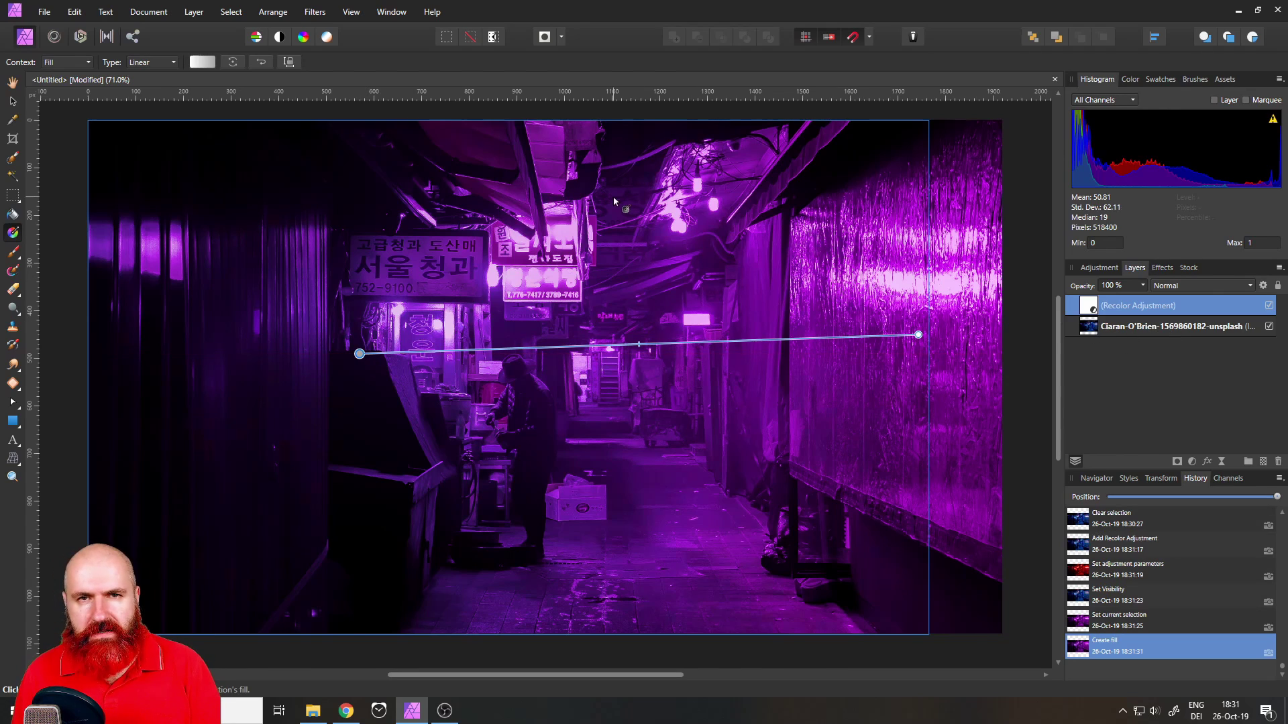
{"action": "left_click", "coordinate": [202, 62]}
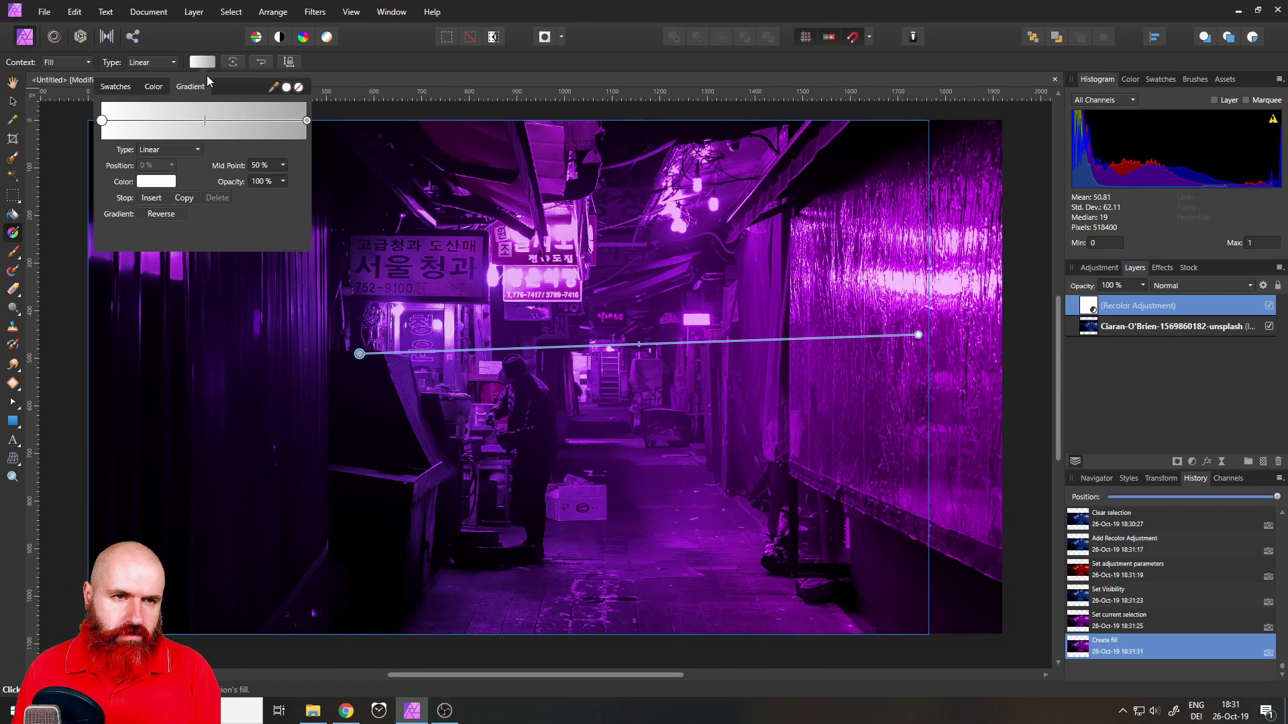
{"action": "left_click", "coordinate": [306, 121]}
{"action": "left_click", "coordinate": [158, 181]}
{"action": "left_click", "coordinate": [122, 224]}
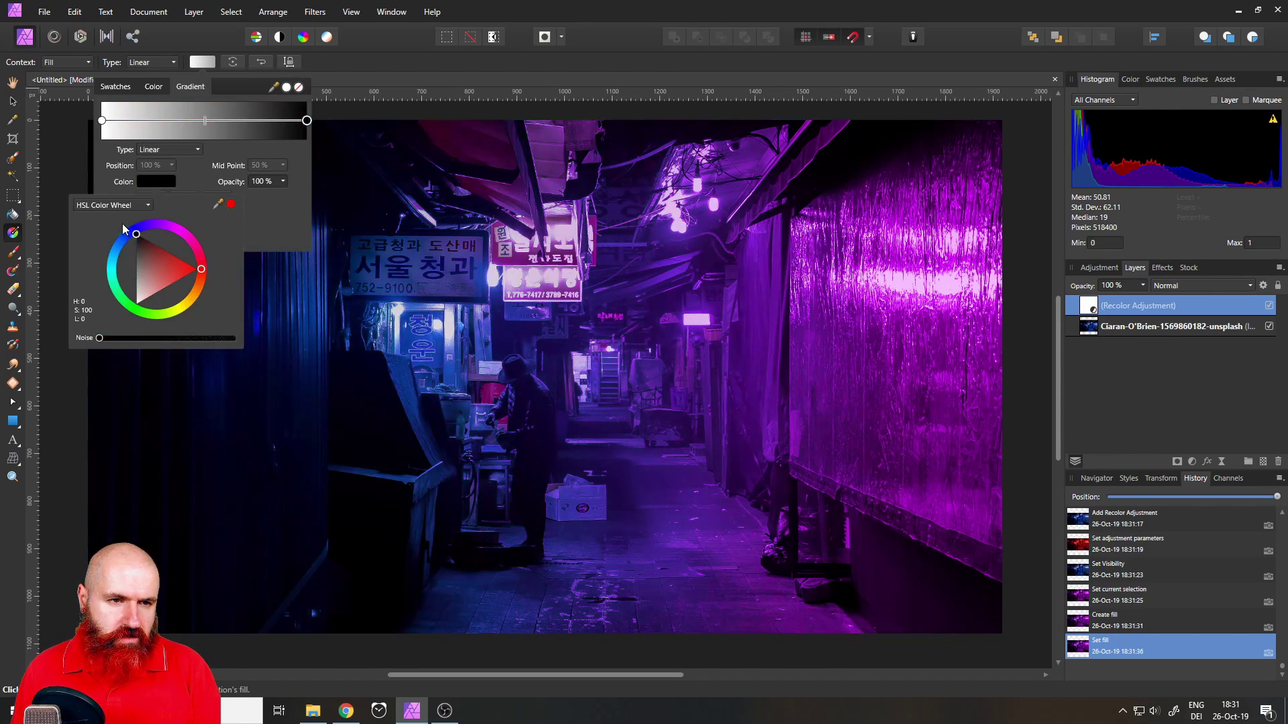
{"action": "left_click", "coordinate": [201, 62]}
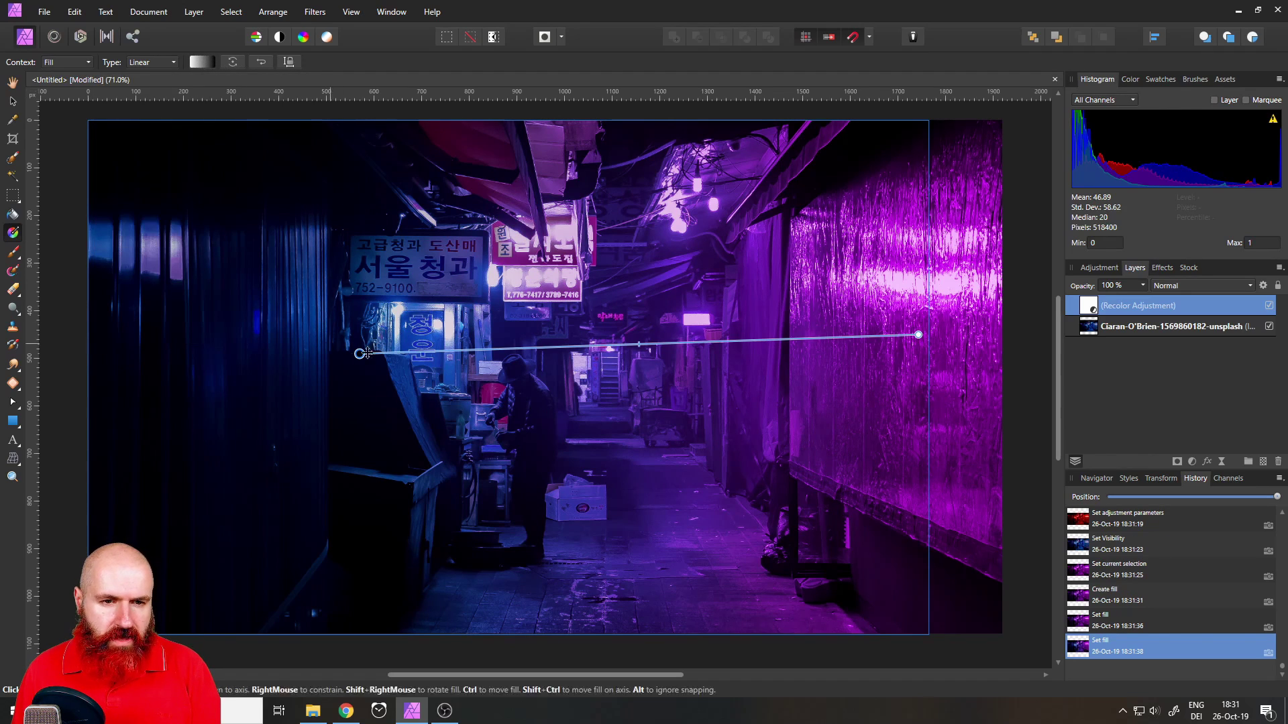
Redraw the gradient in several directions, ending with purple kept on the left side
{"action": "left_click_drag", "start_coordinate": [359, 354], "coordinate": [176, 362]}
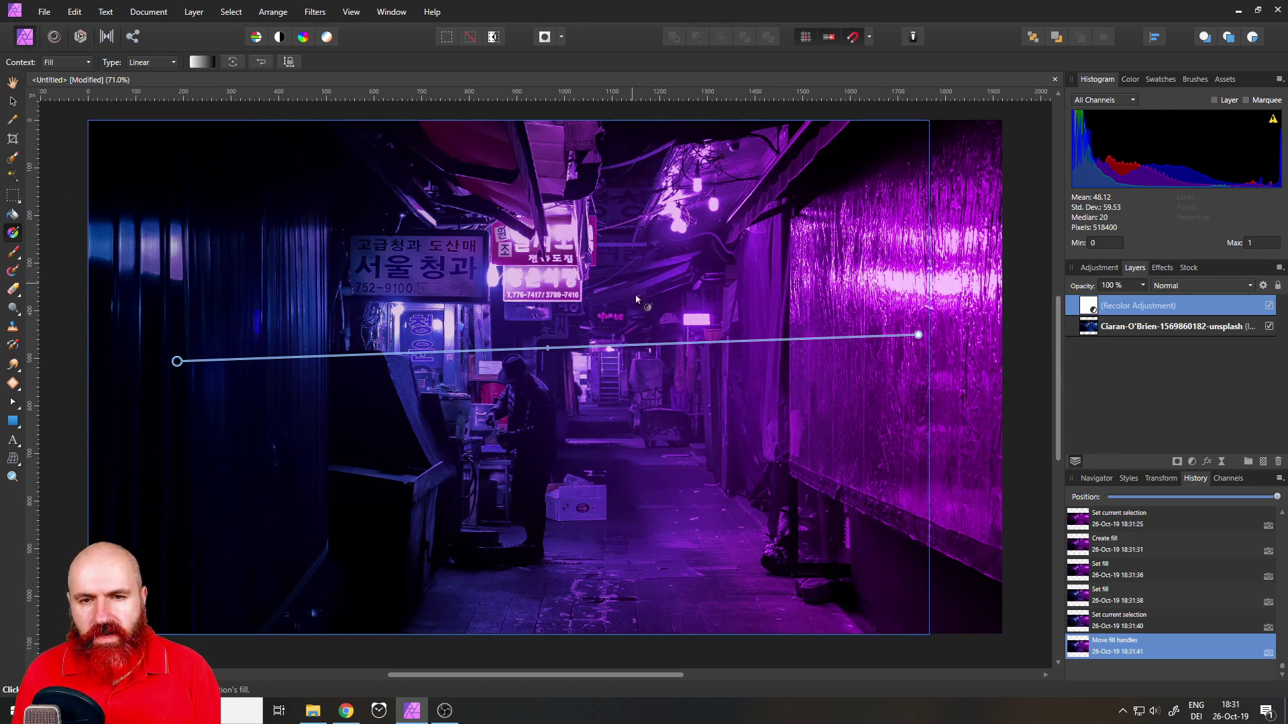
{"action": "left_click_drag", "start_coordinate": [951, 167], "coordinate": [691, 476]}
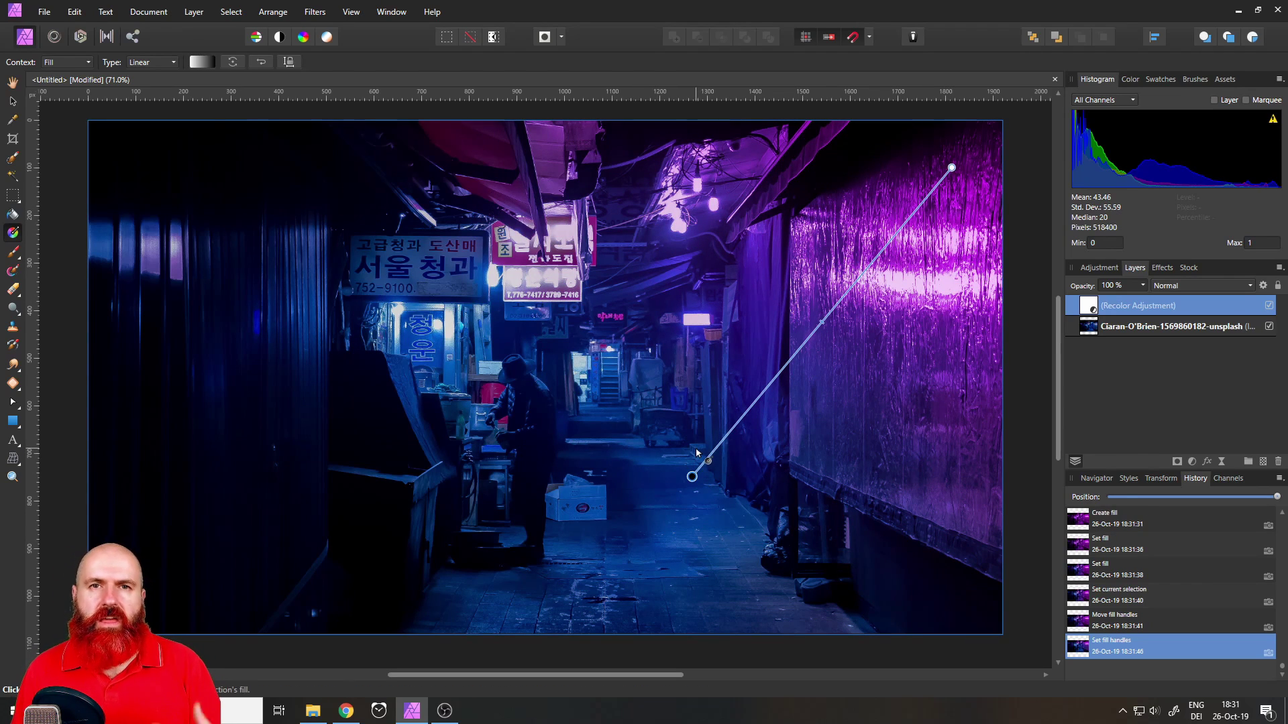
{"action": "left_click_drag", "start_coordinate": [801, 513], "coordinate": [448, 330]}
{"action": "left_click_drag", "start_coordinate": [247, 319], "coordinate": [655, 333]}
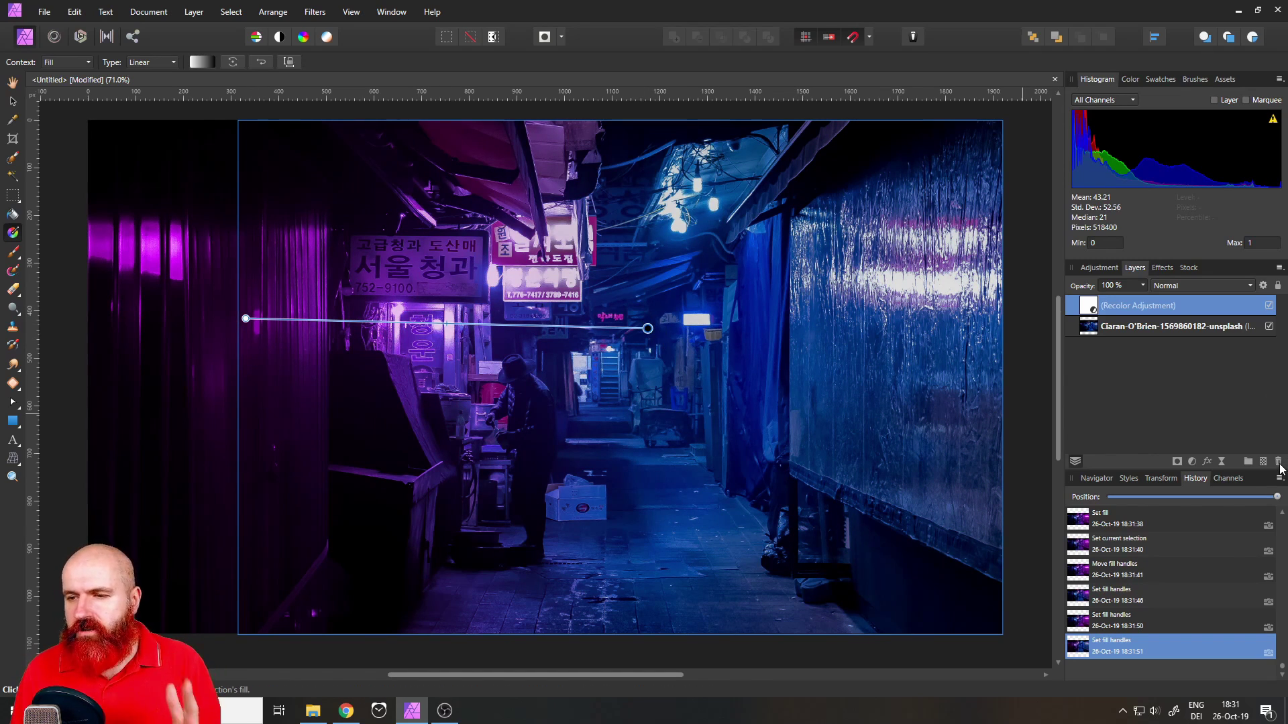
Delete the old Recolor layer and add a new Recolor at about 295° hue
{"action": "left_click", "coordinate": [1279, 463]}
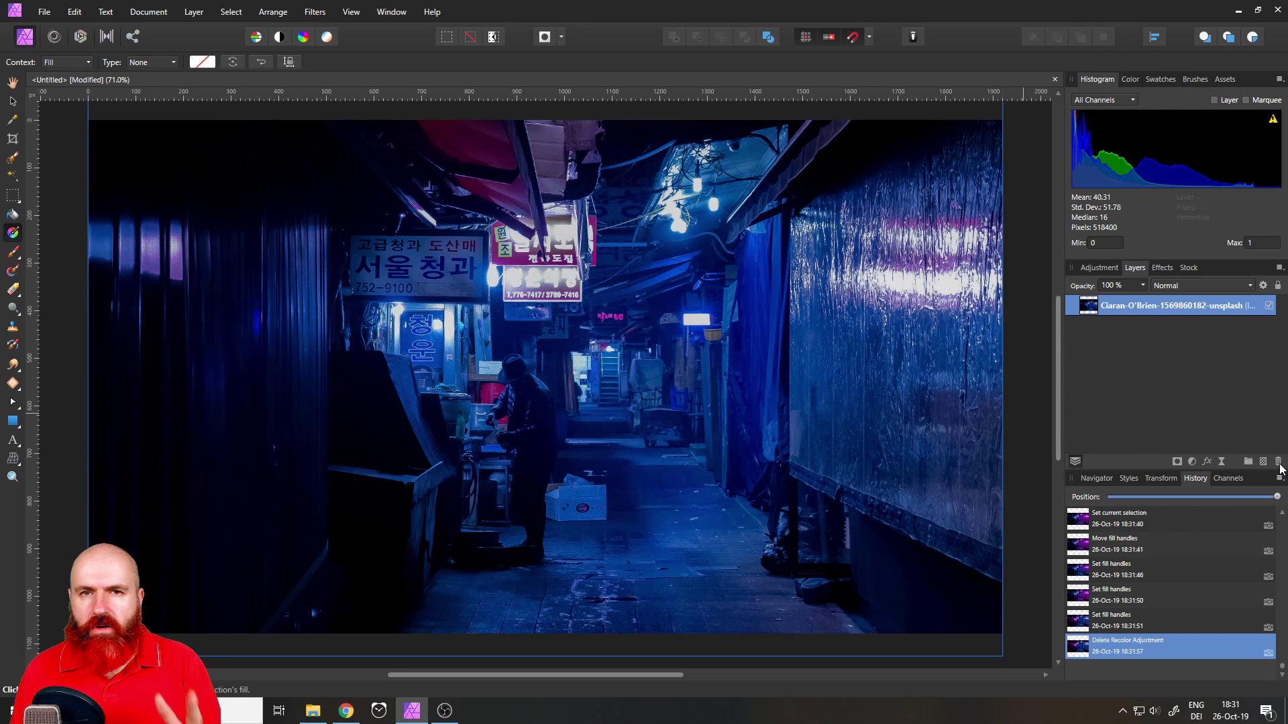
{"action": "left_click", "coordinate": [1192, 463]}
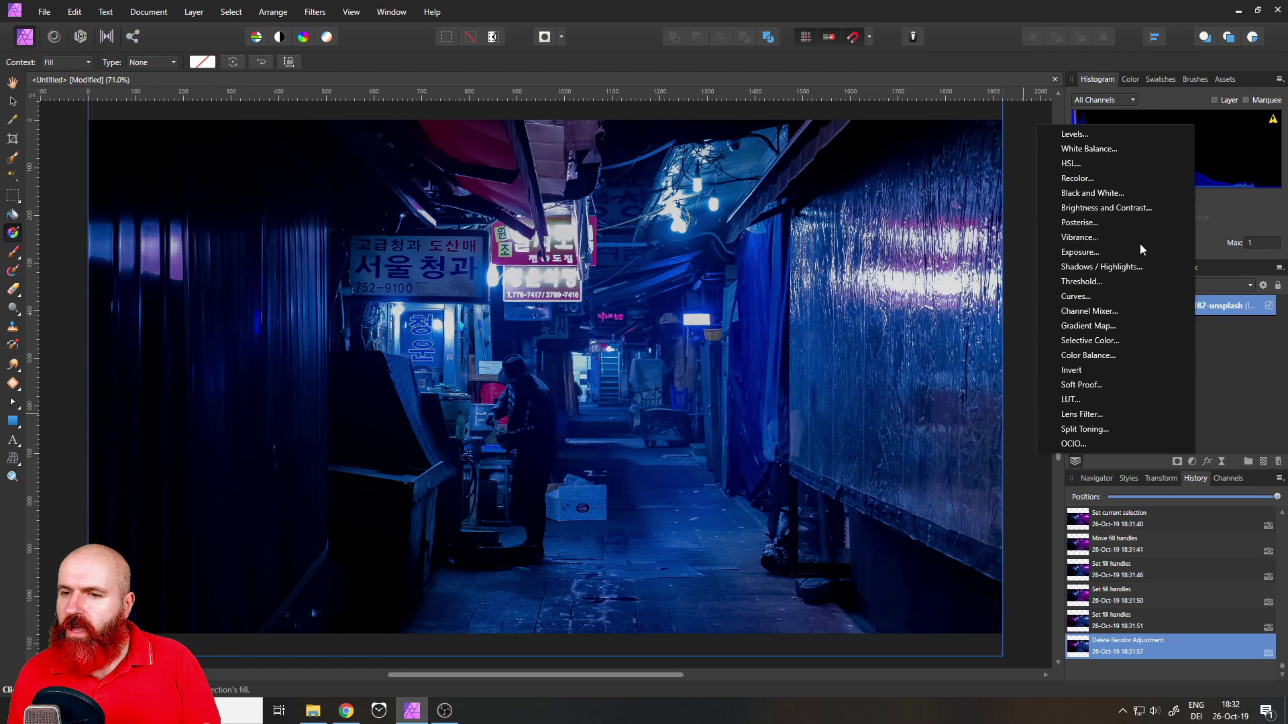
{"action": "left_click", "coordinate": [1108, 178]}
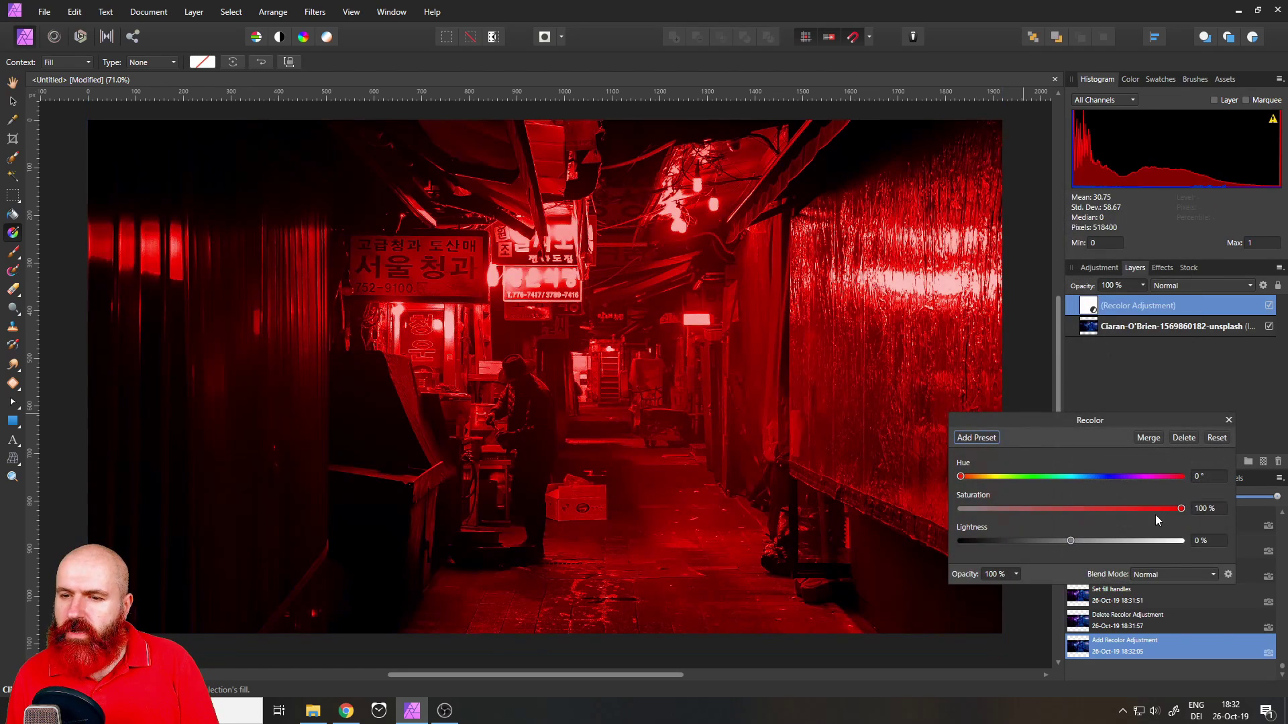
{"action": "left_click", "coordinate": [1144, 476]}
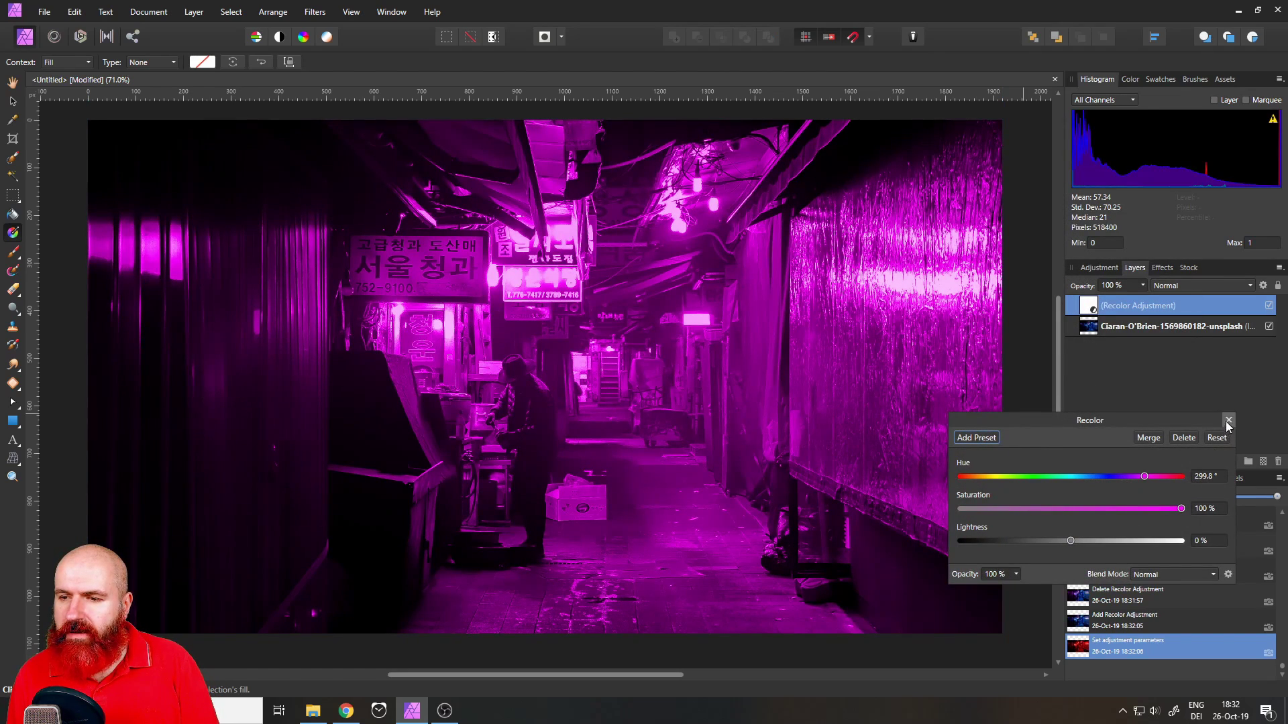
{"action": "left_click_drag", "start_coordinate": [1144, 477], "coordinate": [1142, 480]}
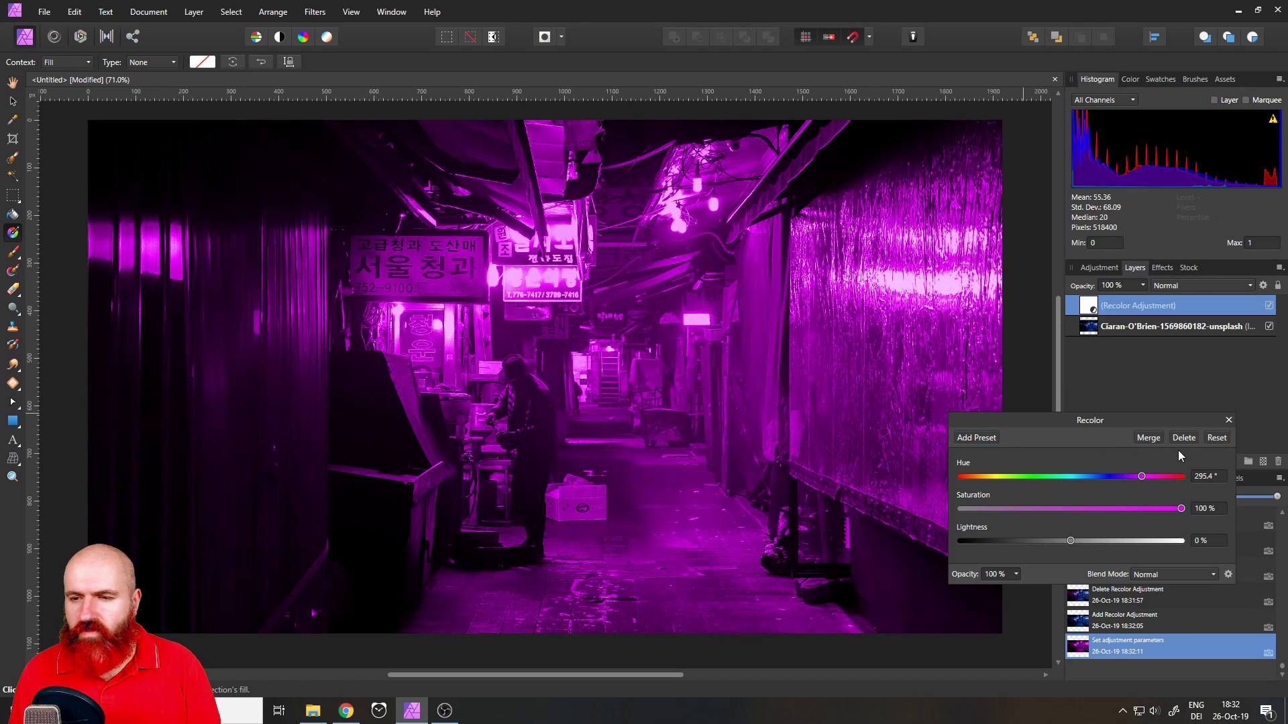
{"action": "left_click", "coordinate": [1229, 420]}
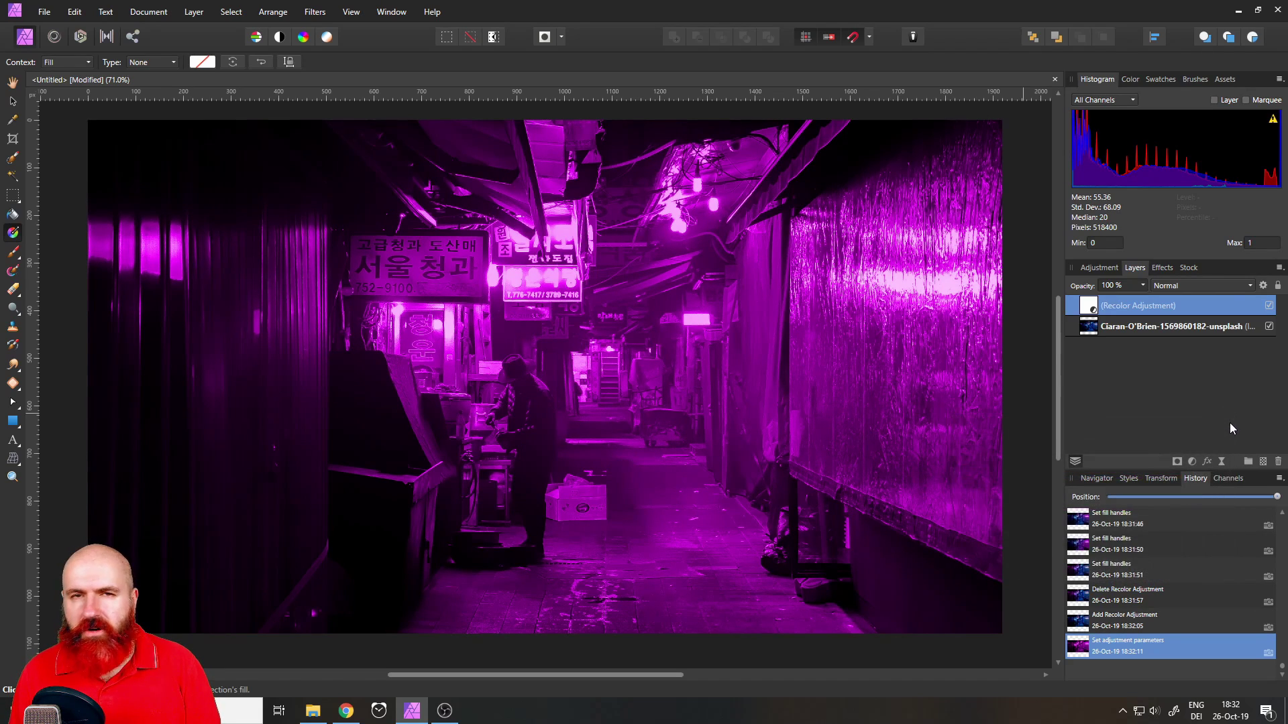
Draw a rectangle over the photo and give it a horizontal linear gradient fill
{"action": "left_click", "coordinate": [13, 422]}
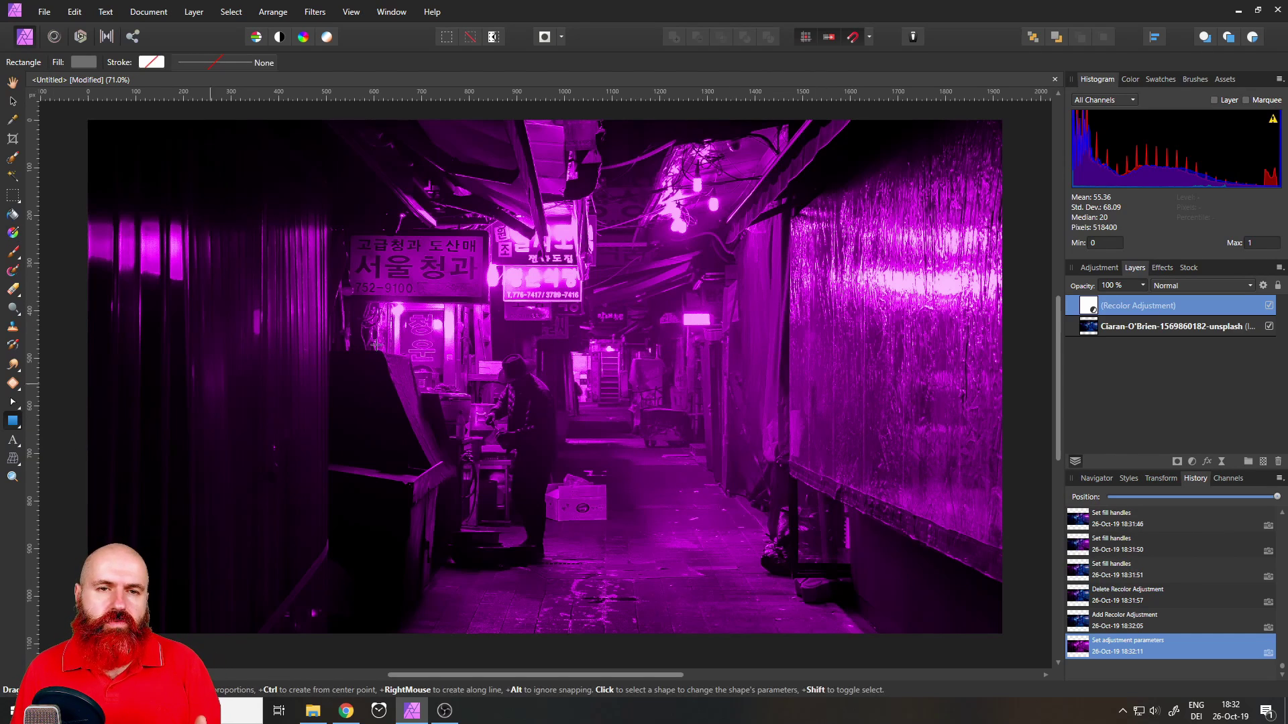
{"action": "left_click_drag", "start_coordinate": [380, 105], "coordinate": [1006, 635]}
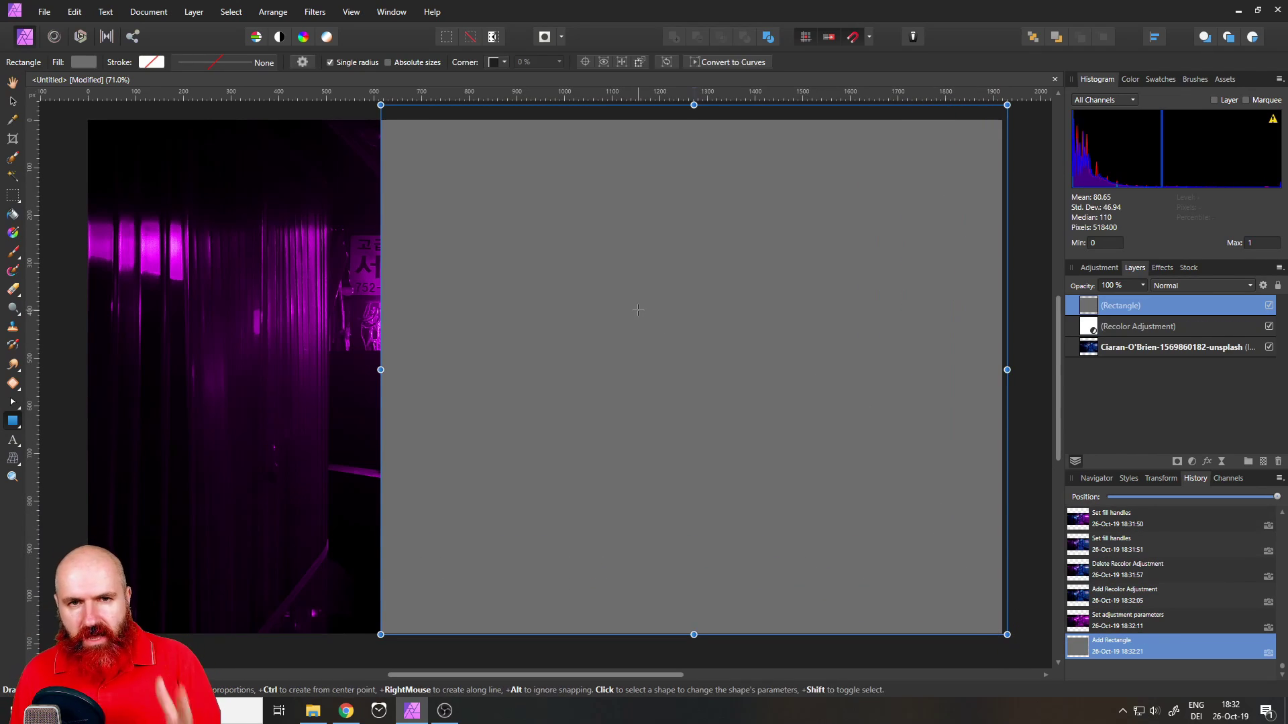
{"action": "left_click", "coordinate": [13, 234]}
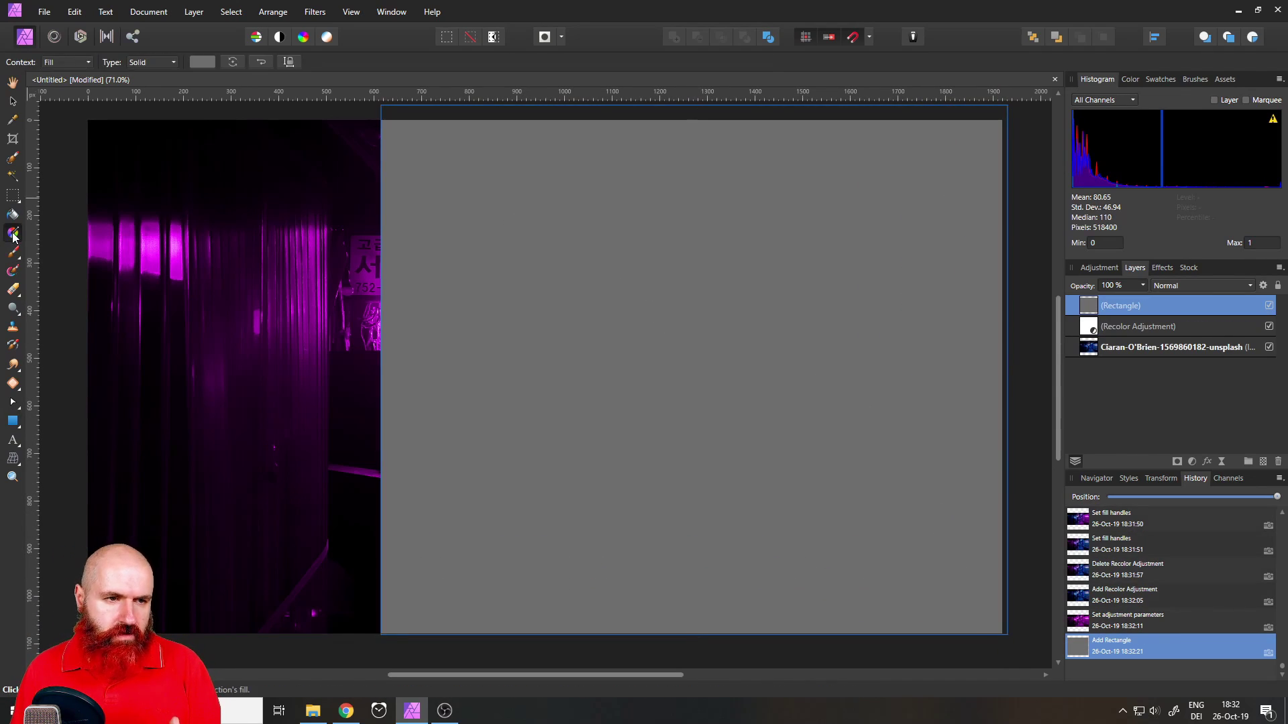
{"action": "left_click_drag", "start_coordinate": [938, 354], "coordinate": [501, 354]}
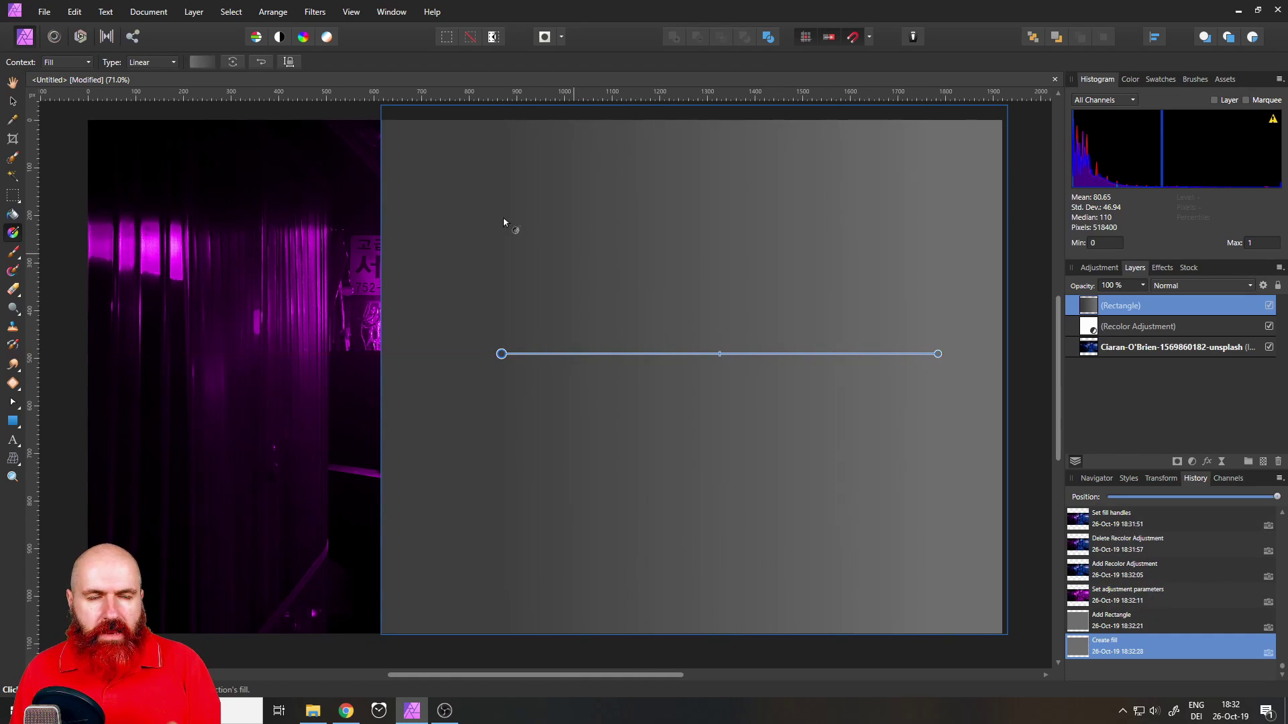
Set both of the rectangle's gradient stops to black
{"action": "left_click", "coordinate": [195, 63]}
{"action": "left_click", "coordinate": [100, 122]}
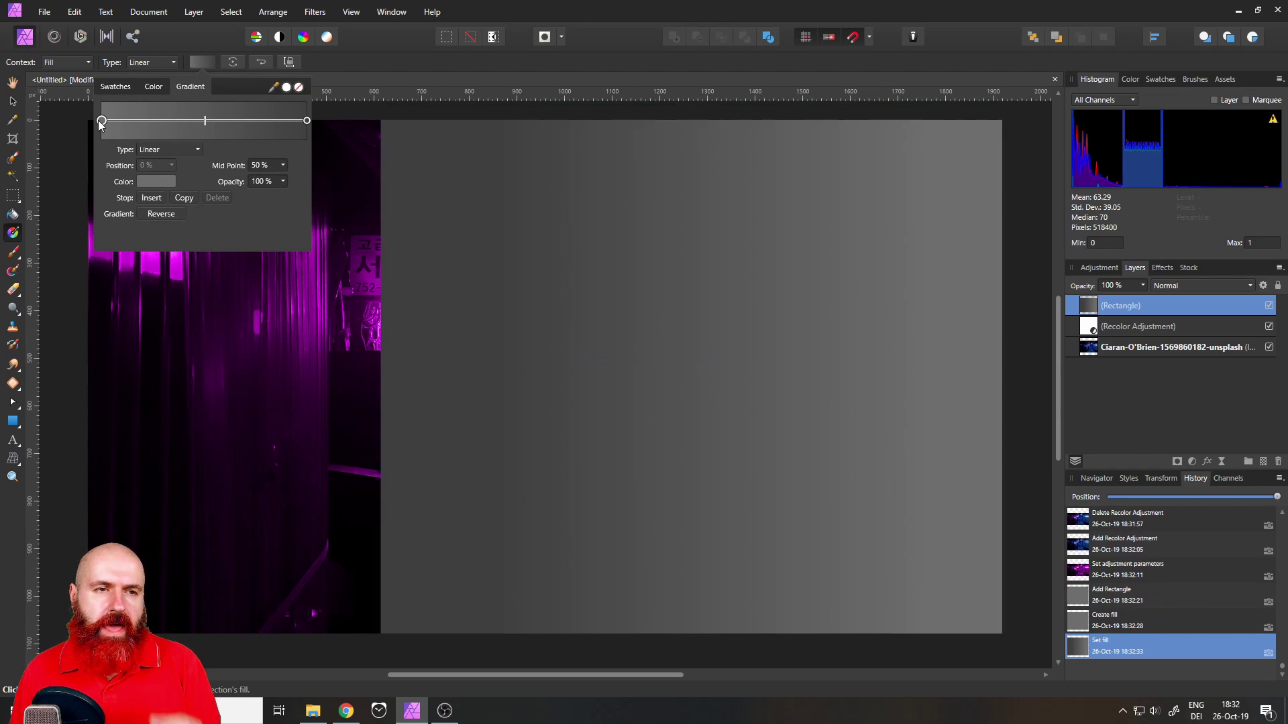
{"action": "left_click", "coordinate": [154, 180]}
{"action": "left_click", "coordinate": [136, 234]}
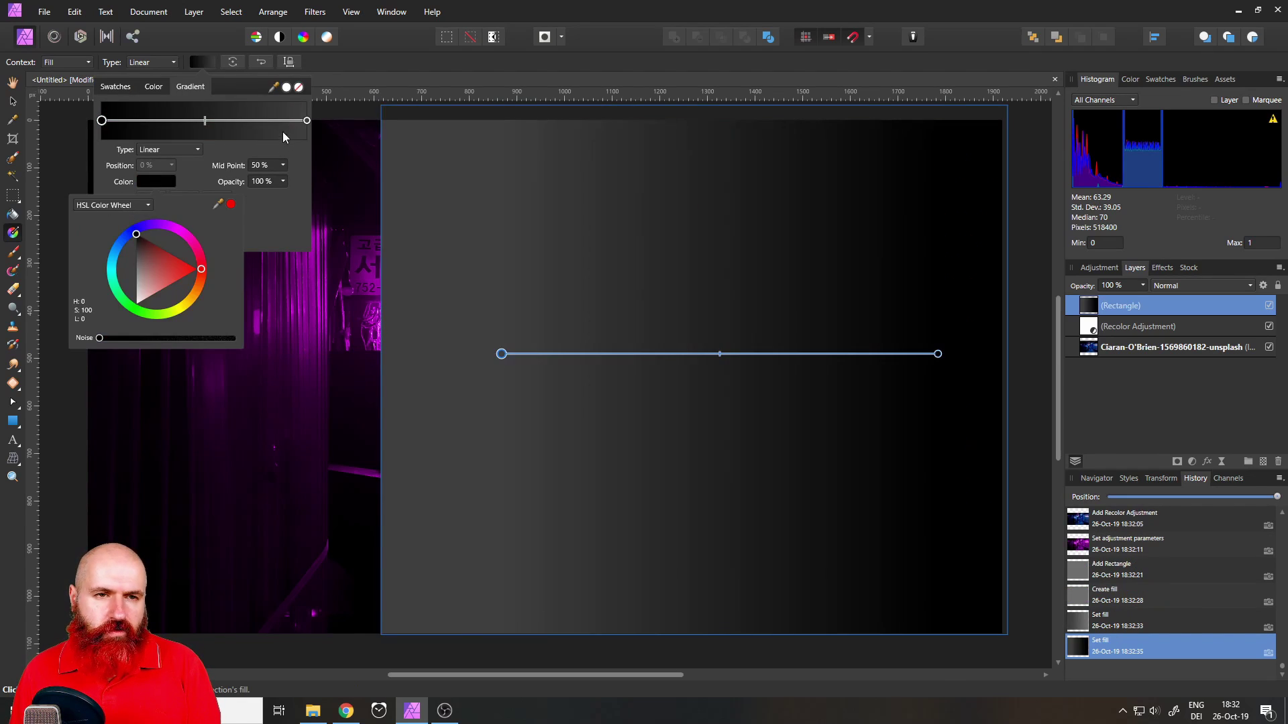
{"action": "left_click", "coordinate": [306, 121]}
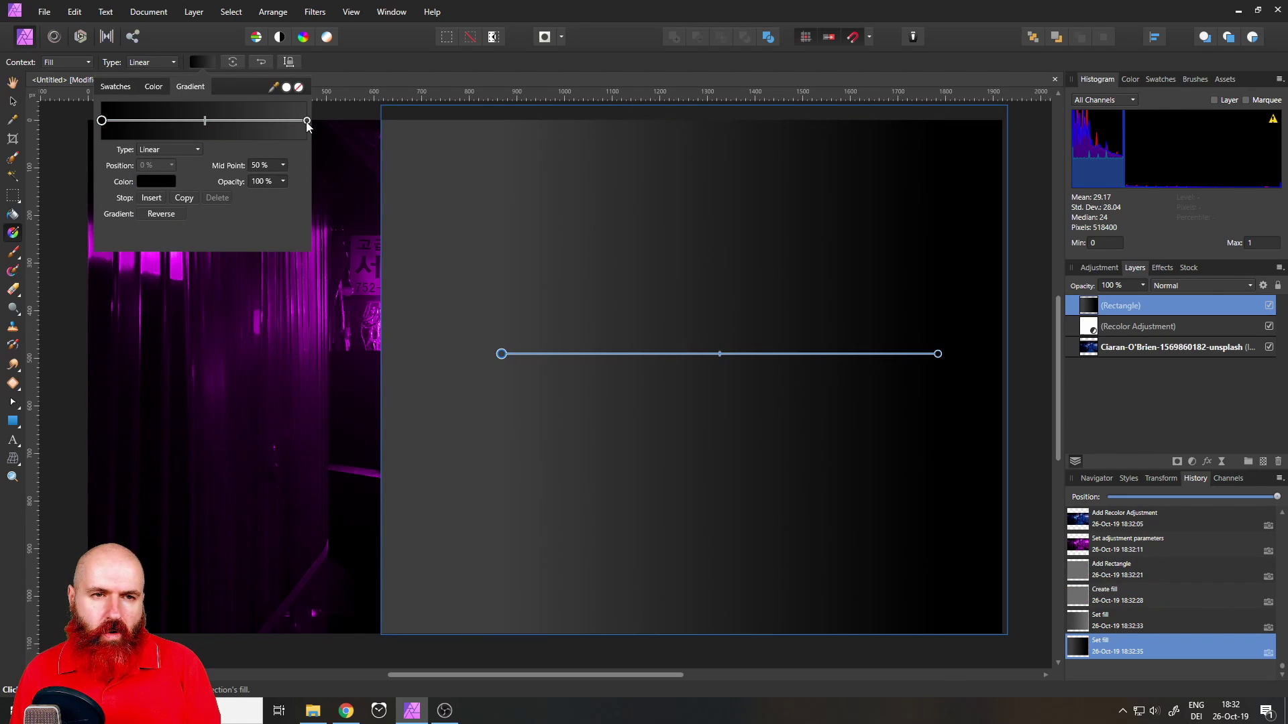
{"action": "left_click", "coordinate": [162, 181]}
{"action": "left_click", "coordinate": [136, 234]}
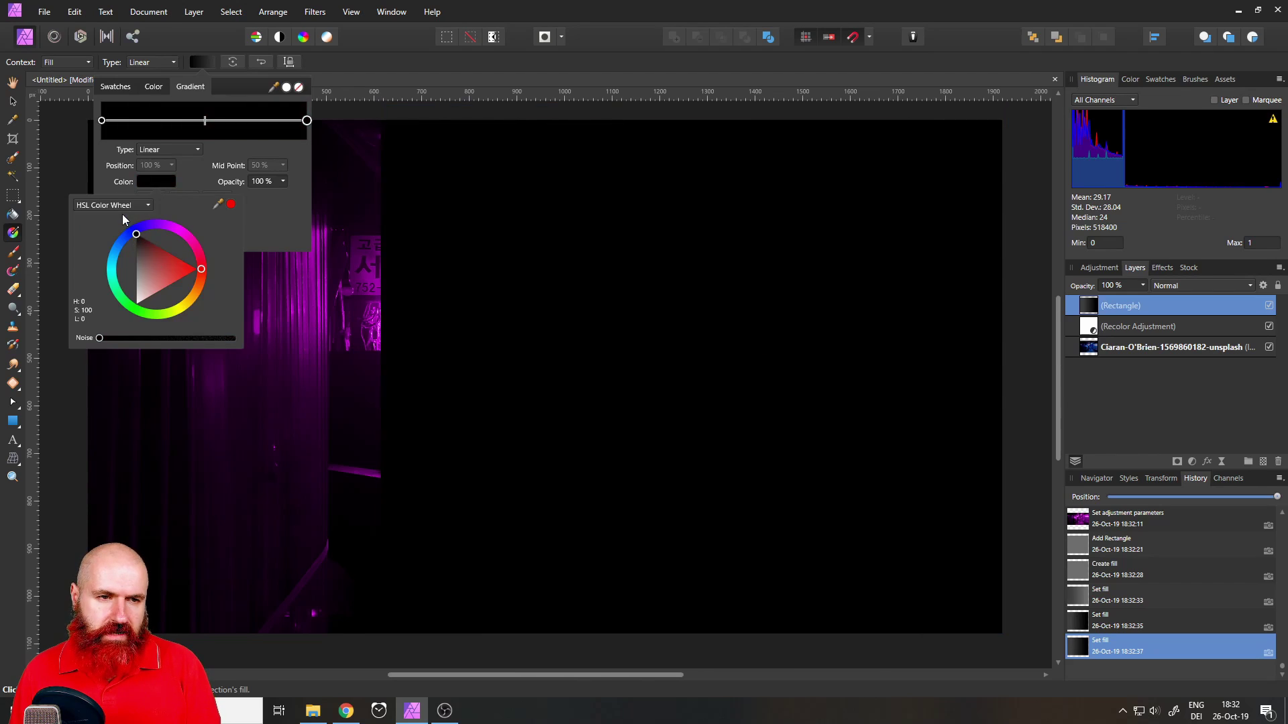
Fade the right stop to 0% opacity and nest the Rectangle inside the Recolor adjustment
{"action": "left_click", "coordinate": [307, 121]}
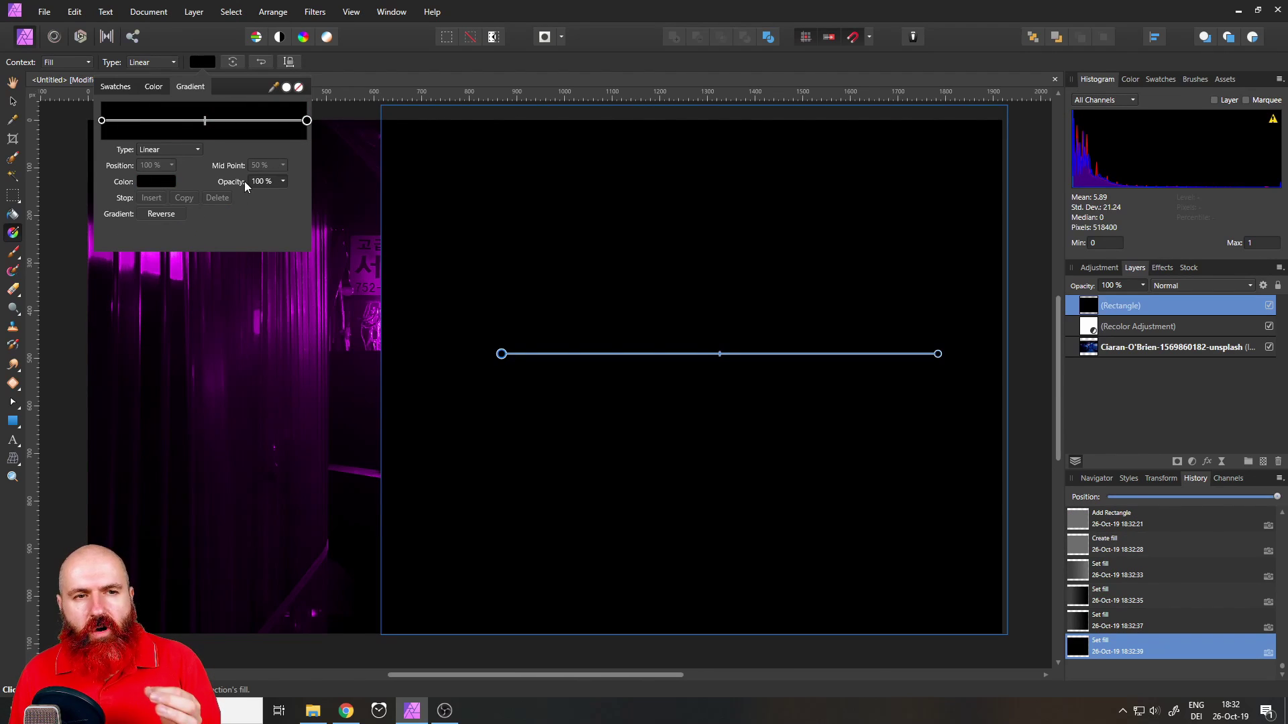
{"action": "left_click", "coordinate": [282, 181]}
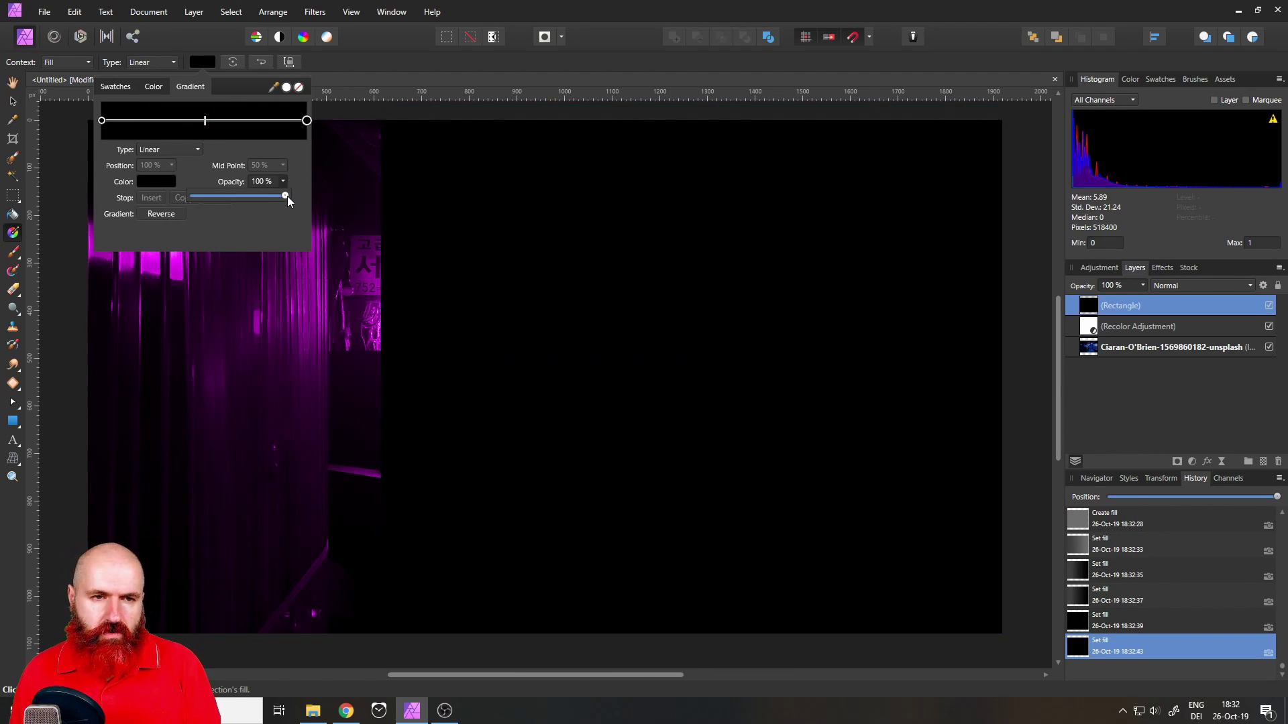
{"action": "left_click_drag", "start_coordinate": [284, 196], "coordinate": [164, 196]}
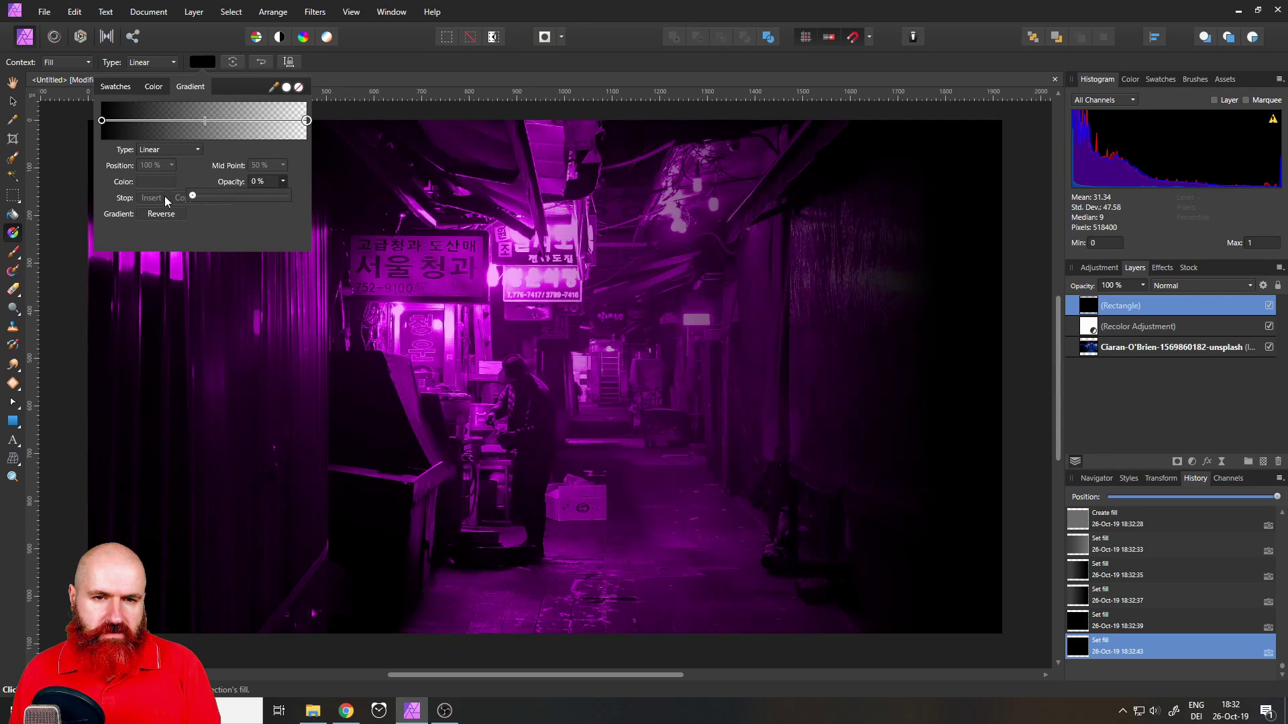
{"action": "left_click", "coordinate": [202, 63]}
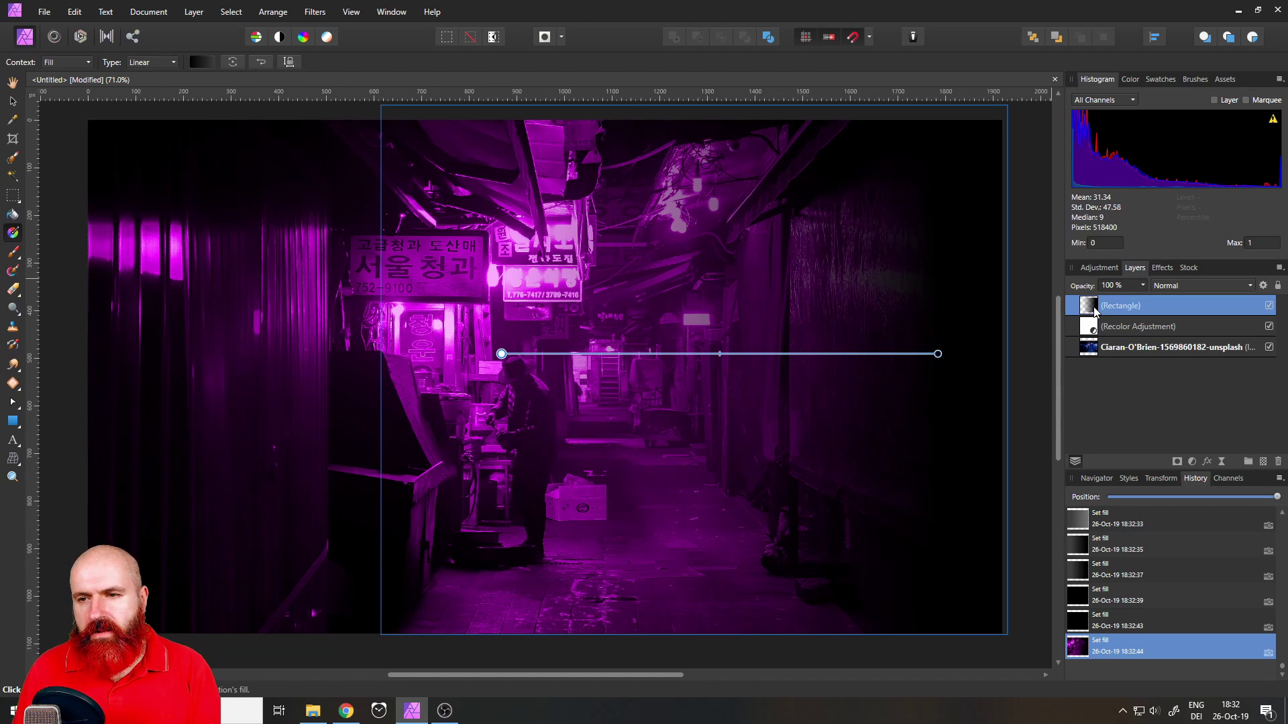
{"action": "left_click_drag", "start_coordinate": [1095, 311], "coordinate": [1109, 333]}
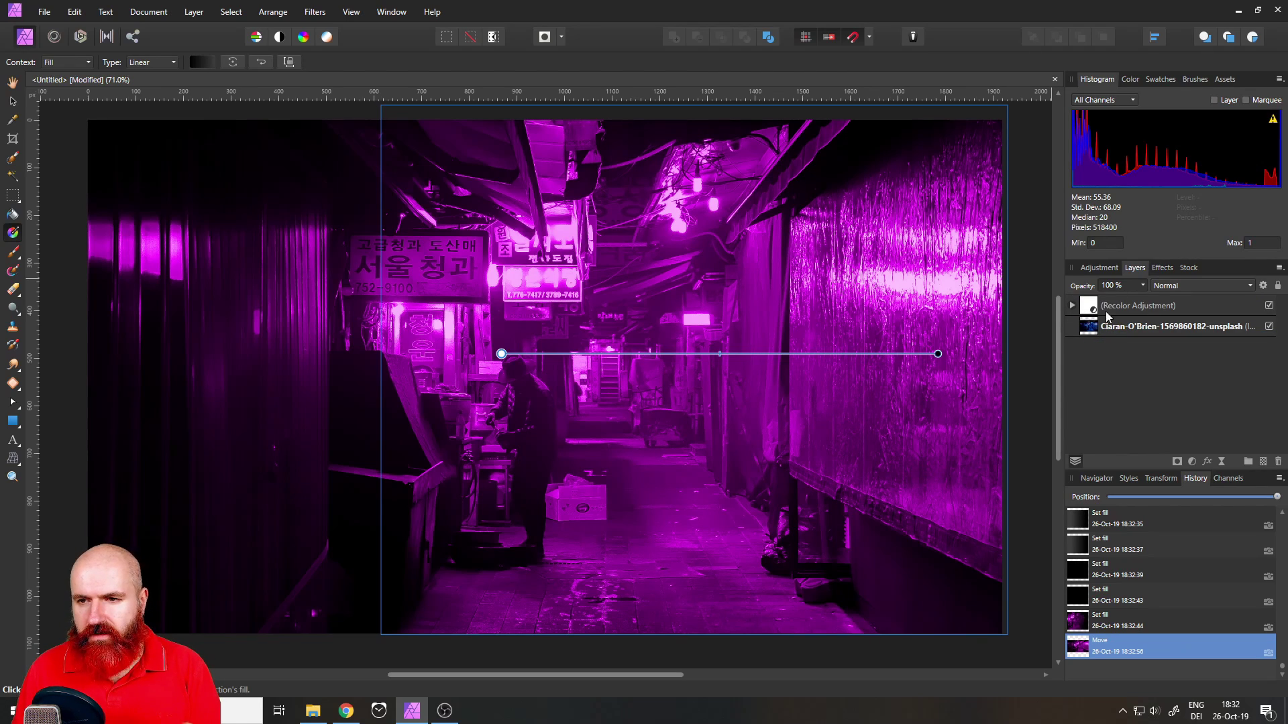
{"action": "left_click", "coordinate": [1070, 307]}
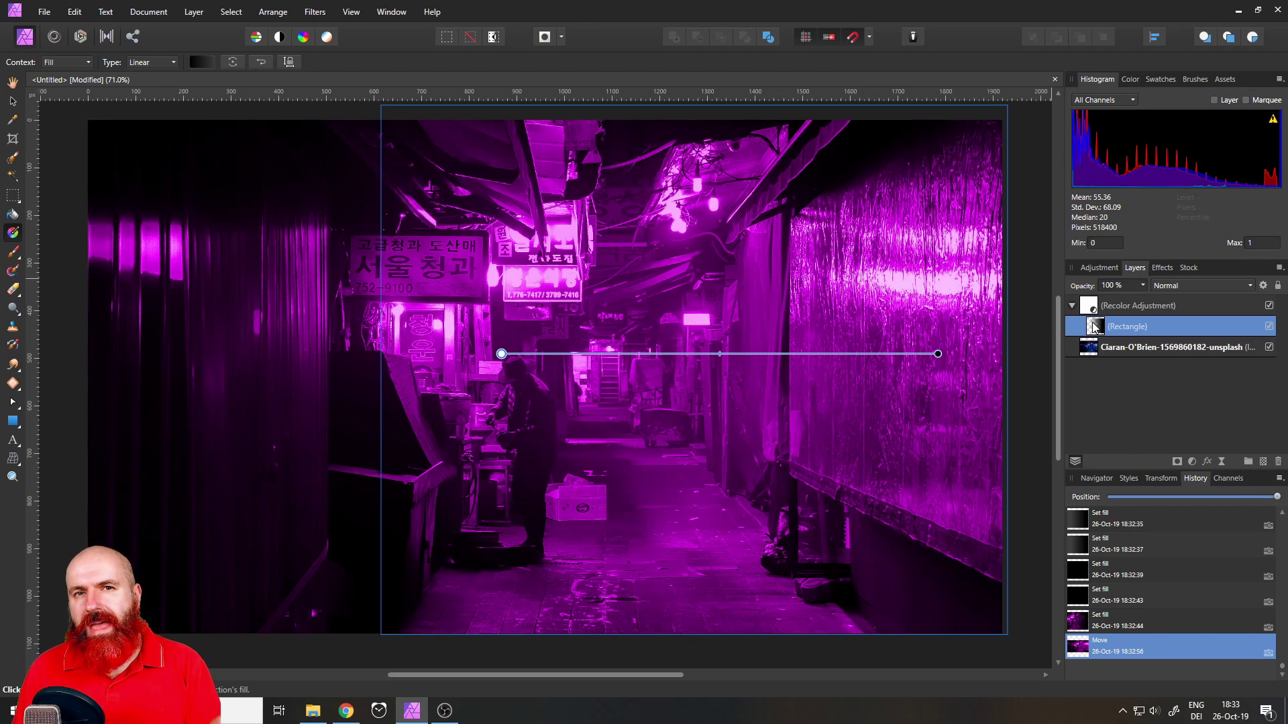
Change the nested Rectangle layer's blend mode to Erase
{"action": "left_click", "coordinate": [1182, 285]}
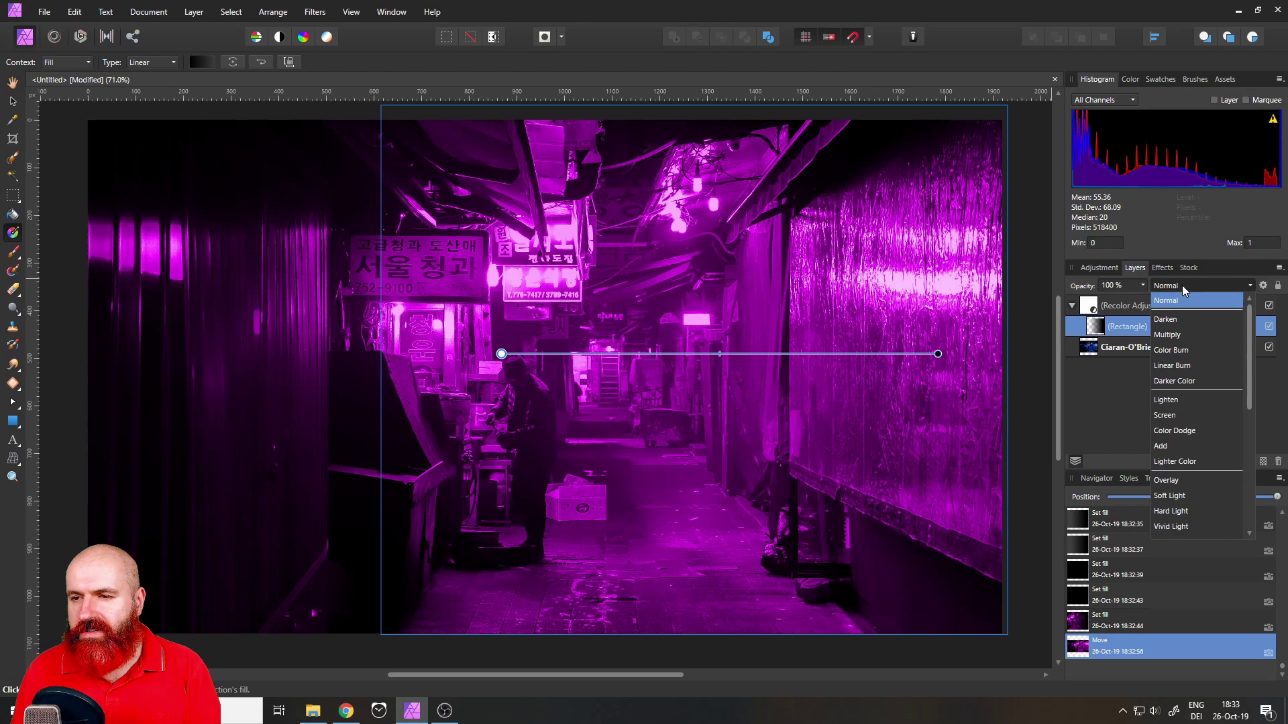
{"action": "left_click_drag", "start_coordinate": [1249, 323], "coordinate": [1246, 461]}
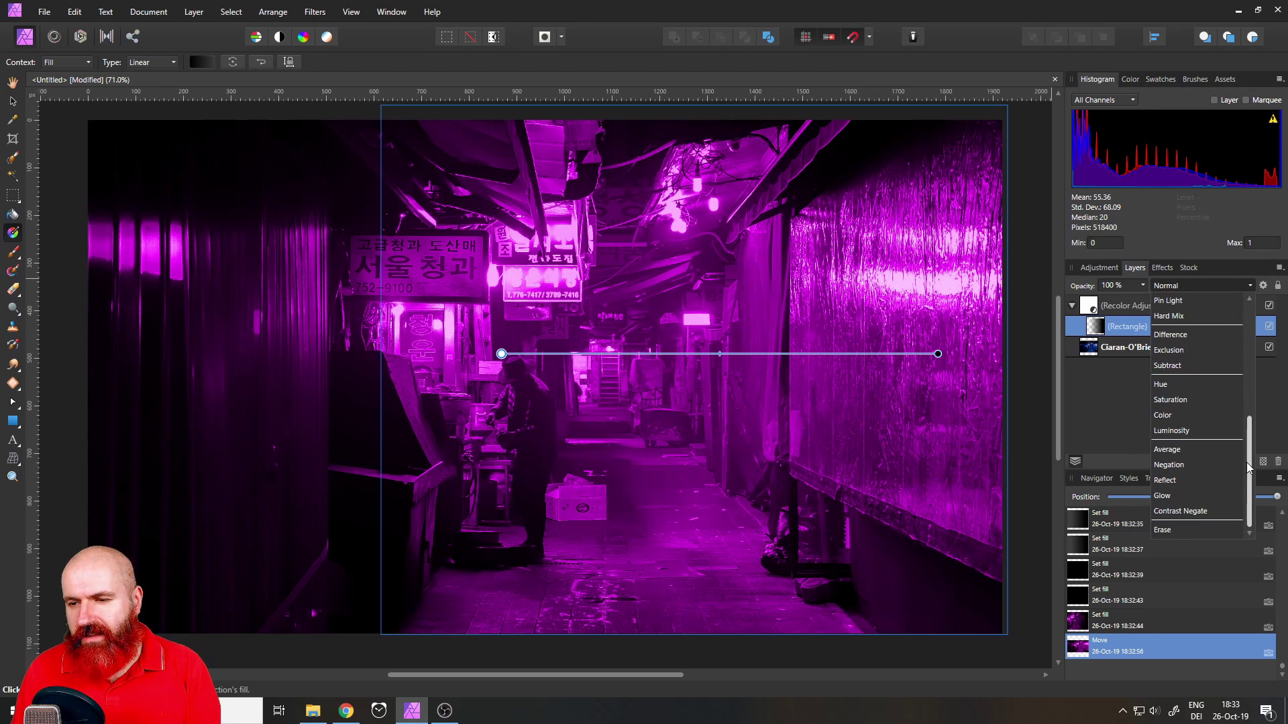
{"action": "left_click", "coordinate": [1169, 531]}
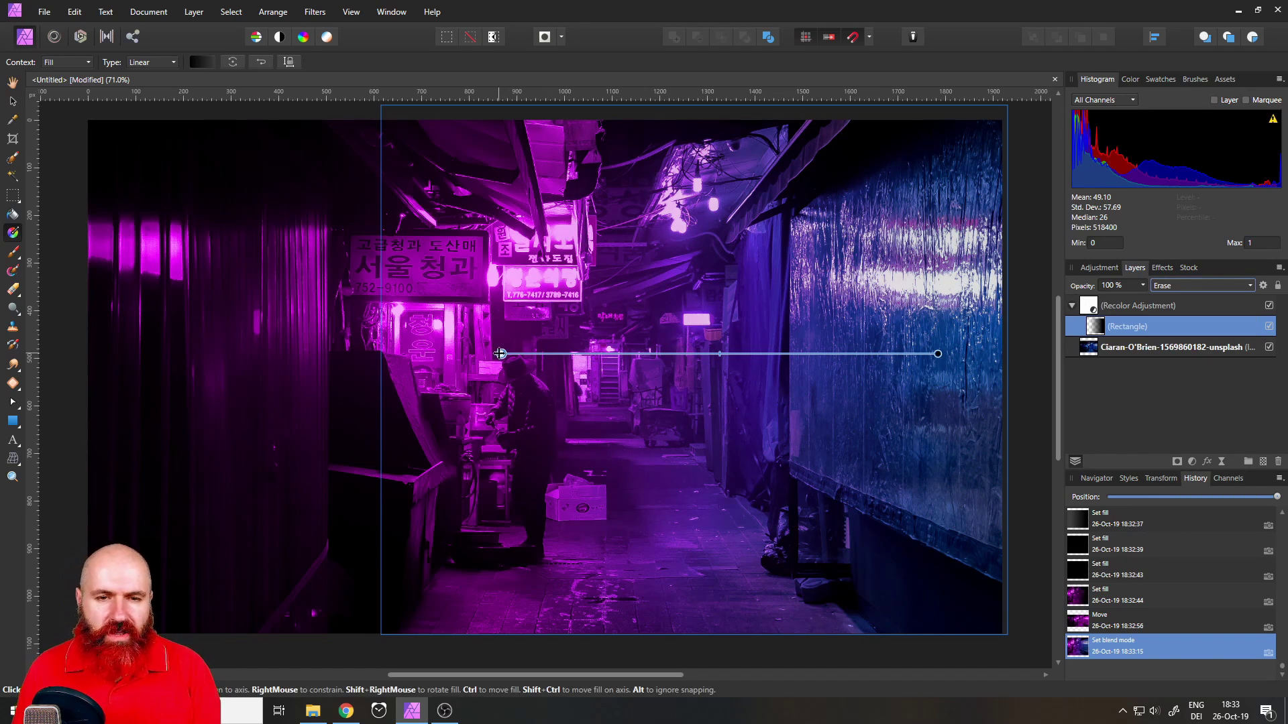
Stretch the rectangle from the photo's left edge to its middle
{"action": "left_click", "coordinate": [12, 100]}
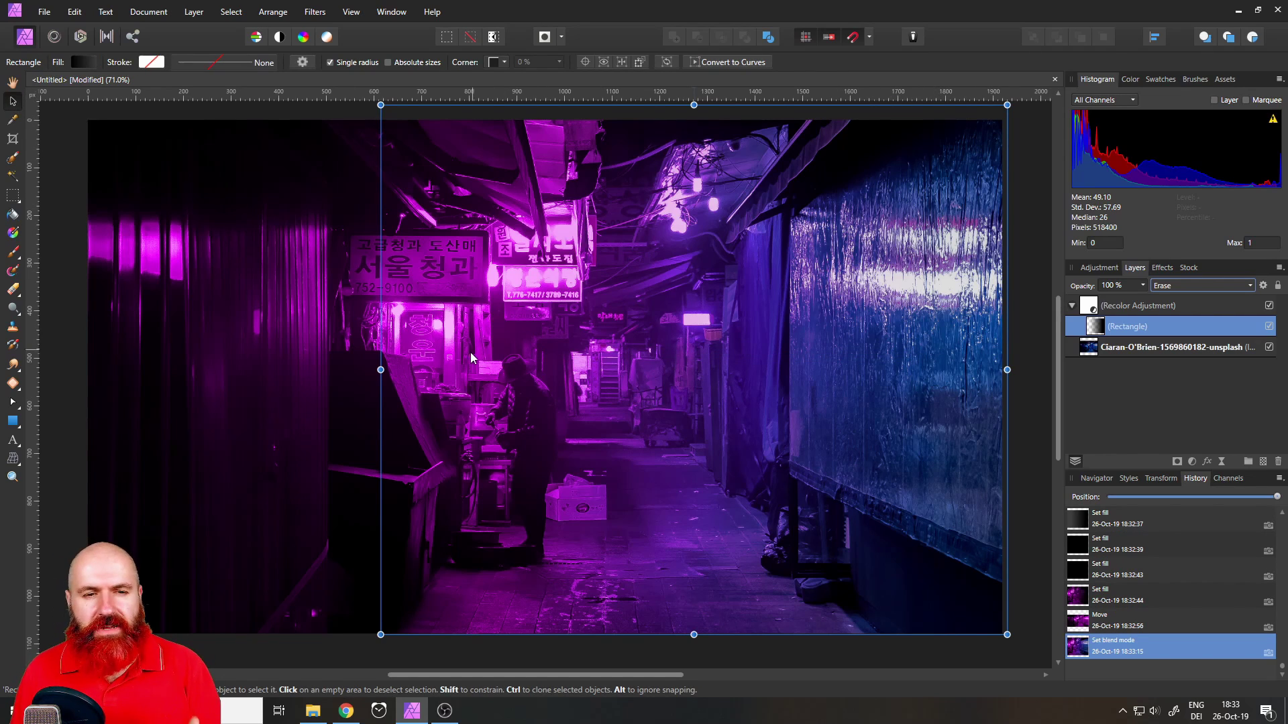
{"action": "left_click_drag", "start_coordinate": [380, 369], "coordinate": [82, 369]}
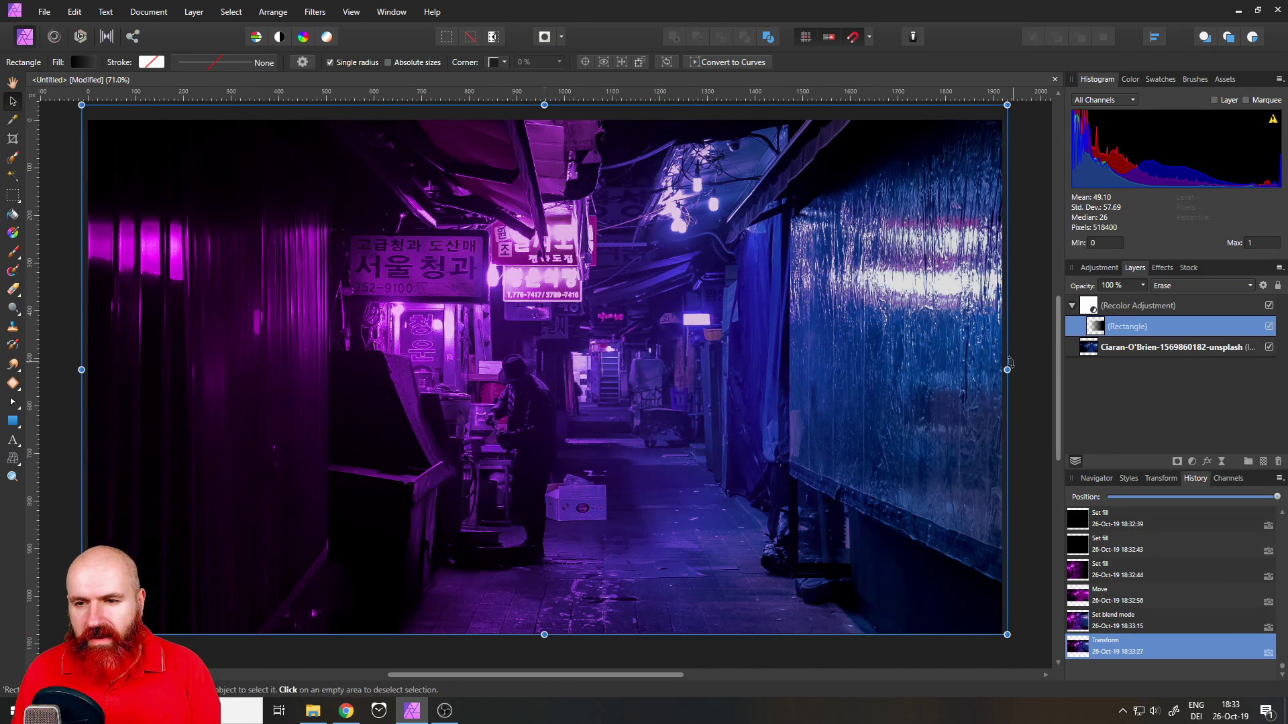
{"action": "left_click_drag", "start_coordinate": [1007, 369], "coordinate": [544, 369]}
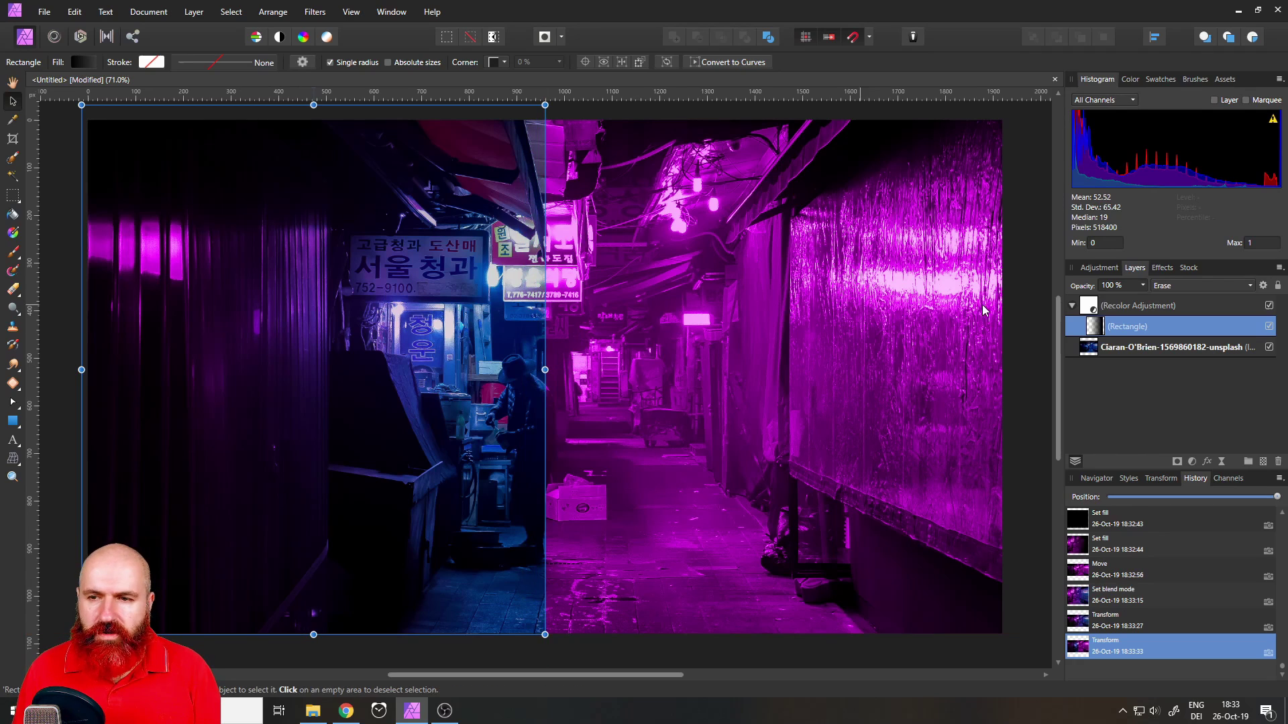
Confirm the rectangle's gradient type stays Linear
{"action": "left_click", "coordinate": [13, 232]}
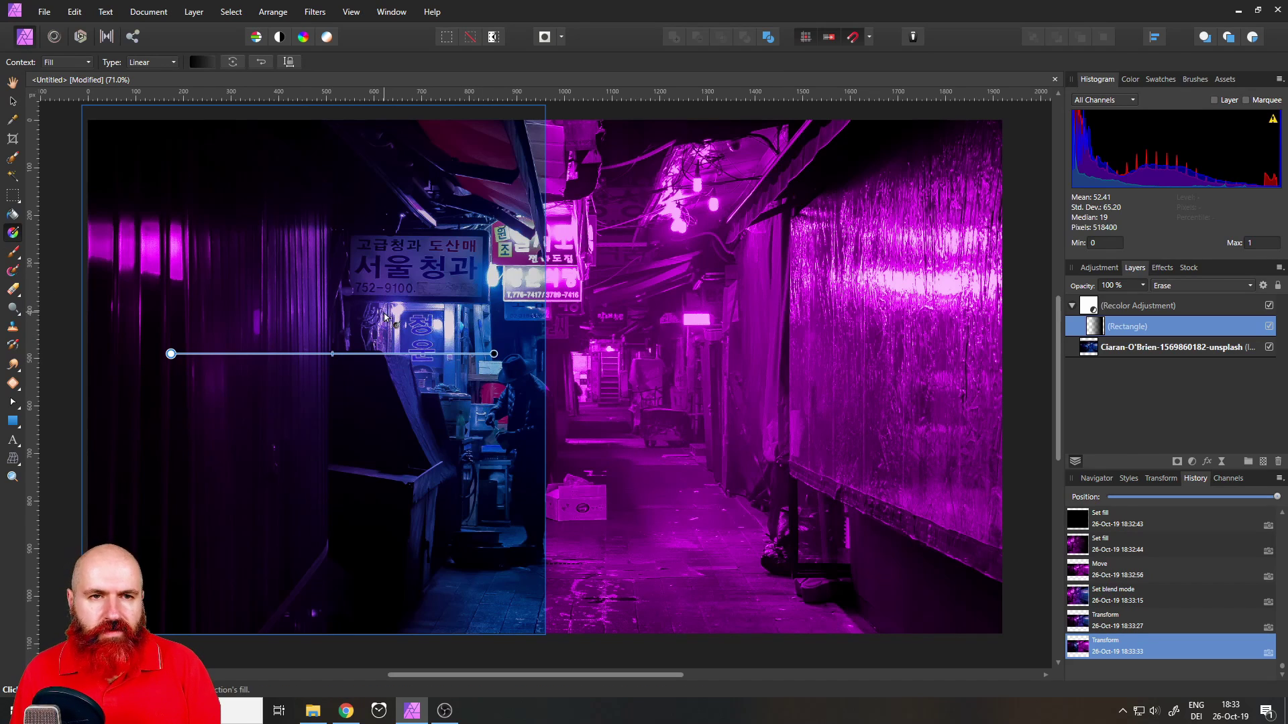
{"action": "left_click", "coordinate": [160, 65]}
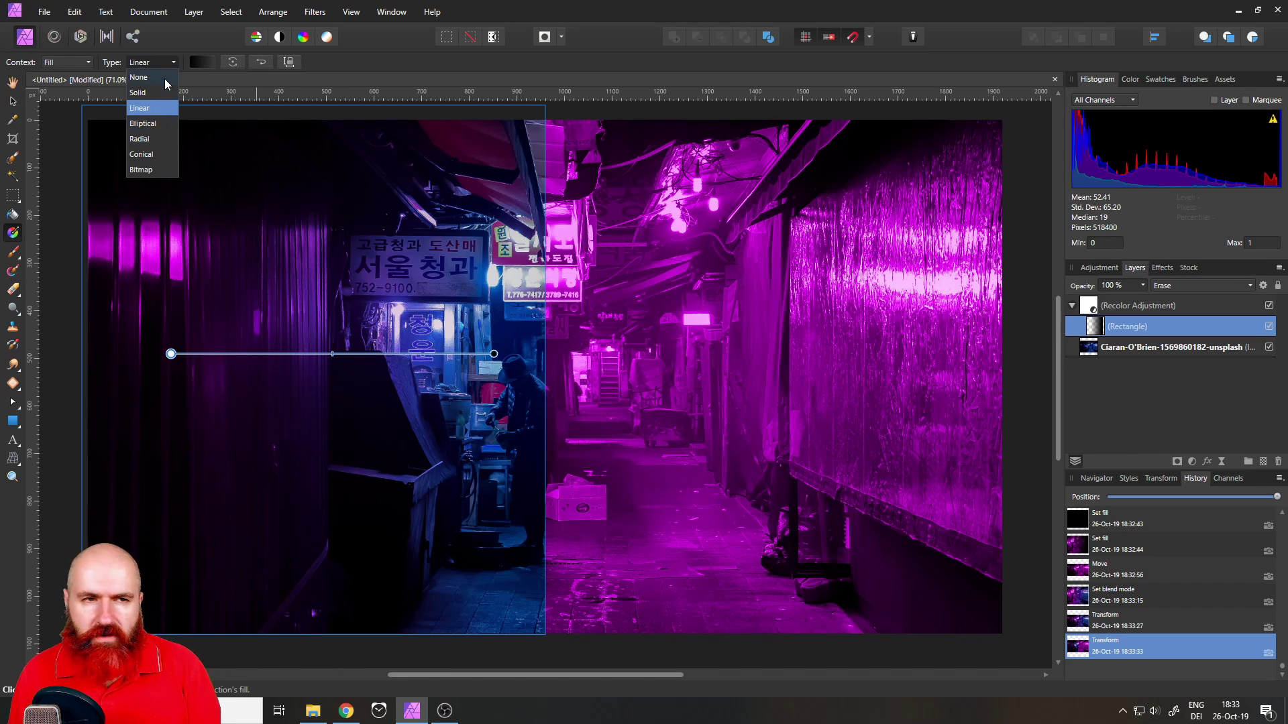
{"action": "left_click", "coordinate": [158, 61]}
{"action": "left_click", "coordinate": [12, 101]}
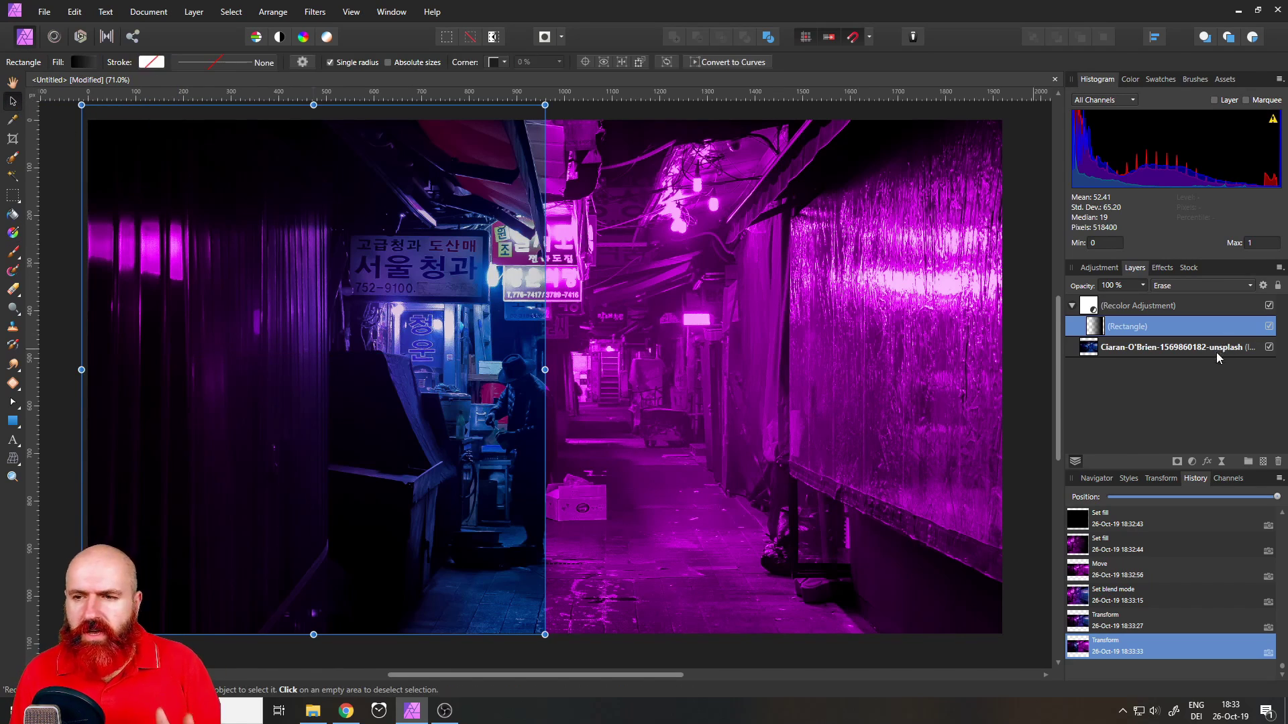
Duplicate the Rectangle mask layer and move the copy toward the right side
{"action": "right_click", "coordinate": [1094, 327]}
{"action": "left_click", "coordinate": [989, 448]}
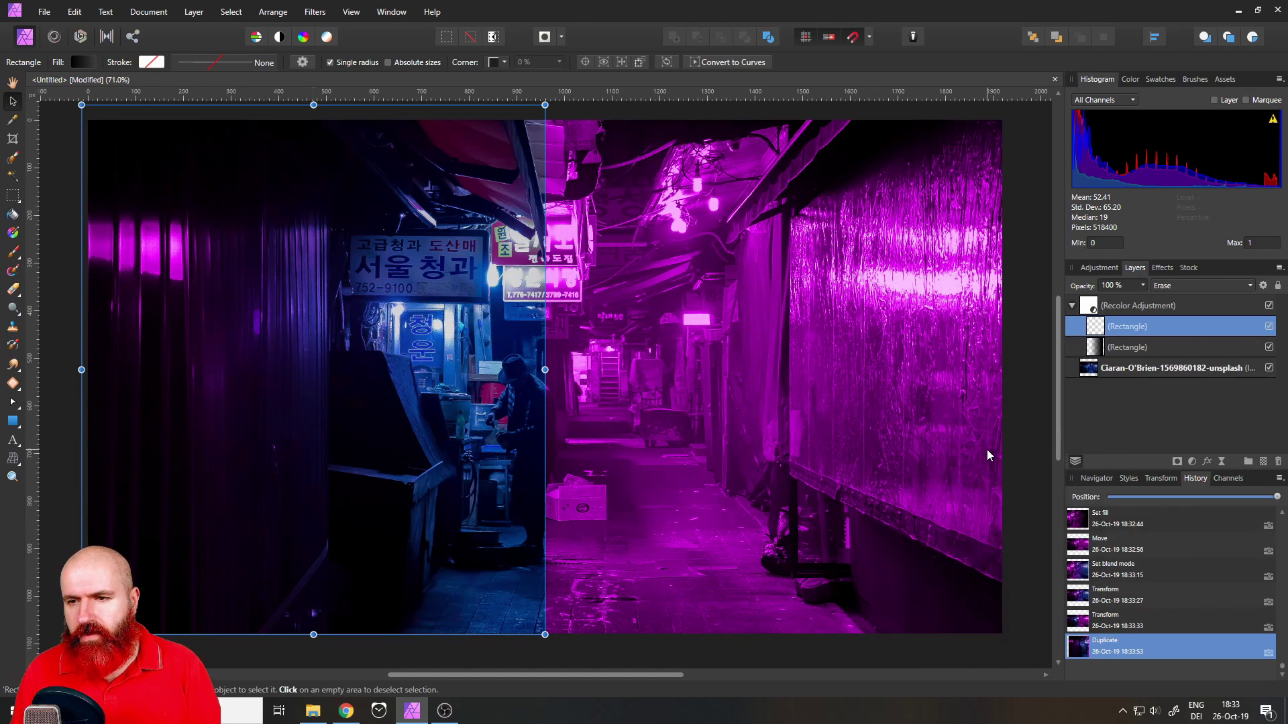
{"action": "left_click_drag", "start_coordinate": [224, 239], "coordinate": [643, 239]}
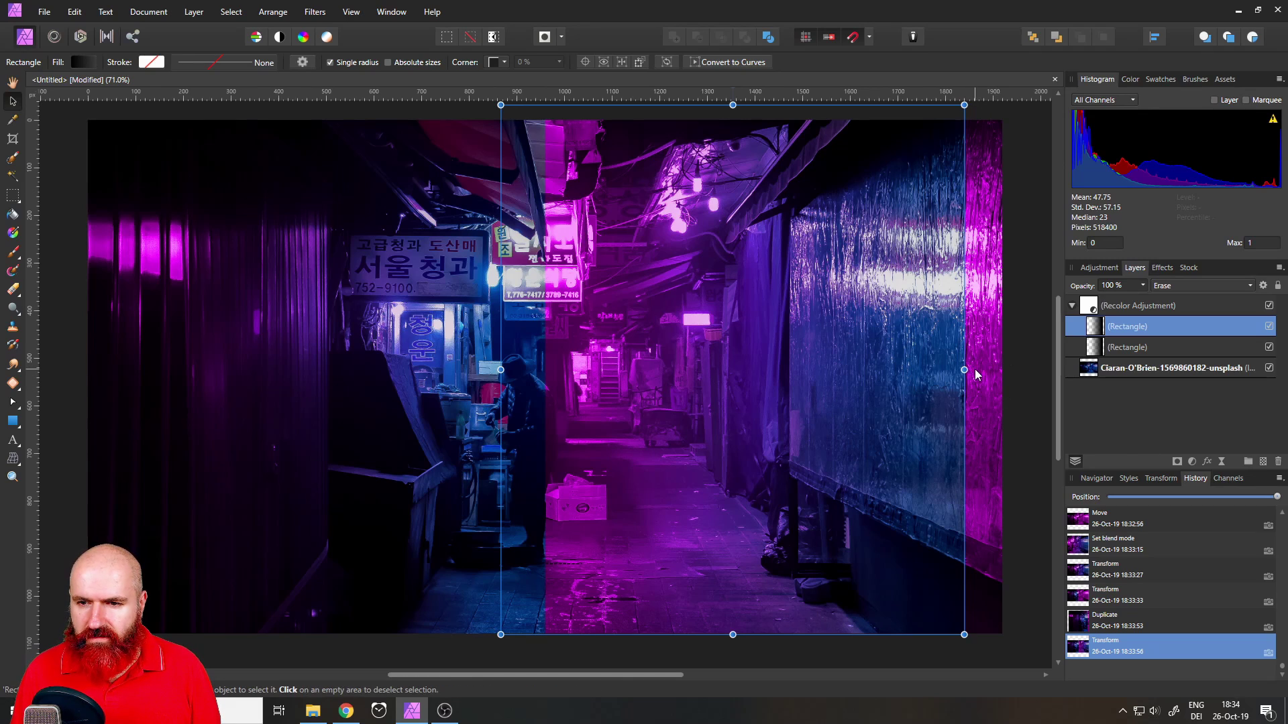
Flip the copy 180°, shift it right and pull in its left edge over the right half
{"action": "scroll", "coordinate": [472, 174], "scroll_direction": "up", "scroll_amount": 1}
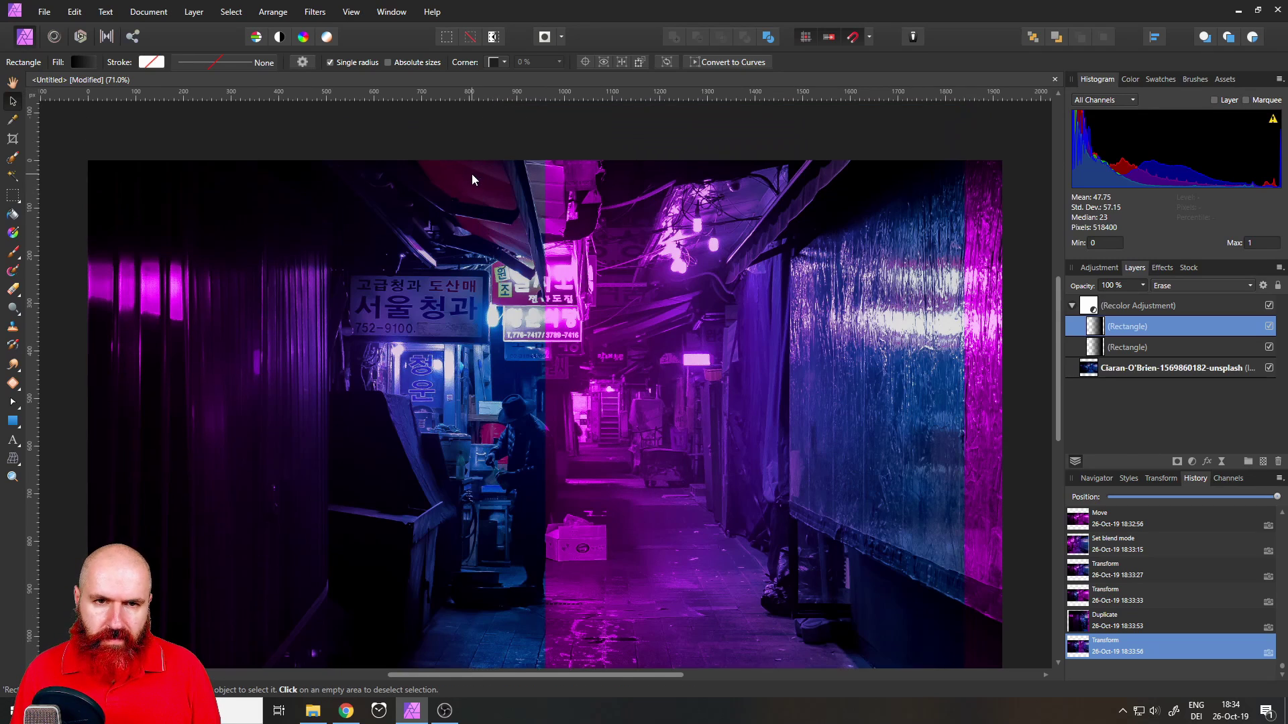
{"action": "left_click_drag", "start_coordinate": [733, 126], "coordinate": [745, 523]}
{"action": "left_click_drag", "start_coordinate": [704, 462], "coordinate": [769, 457]}
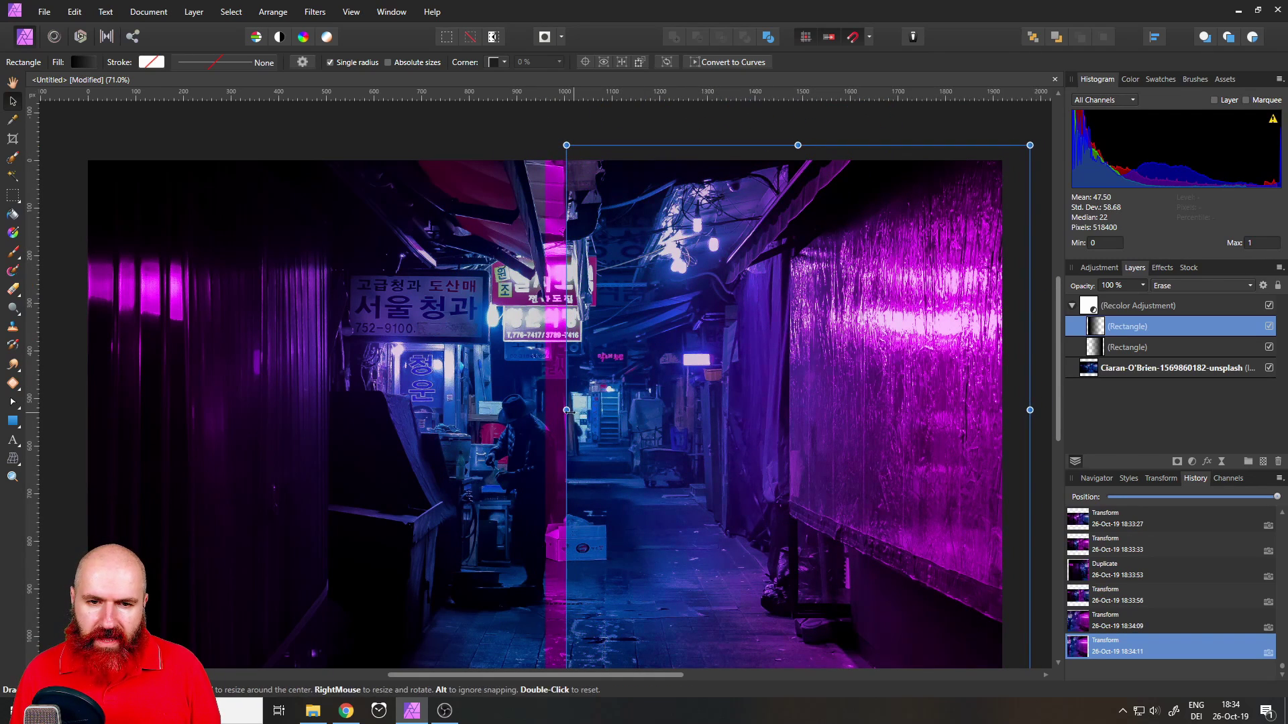
{"action": "left_click_drag", "start_coordinate": [566, 410], "coordinate": [512, 410]}
{"action": "scroll", "coordinate": [588, 361], "scroll_direction": "down", "scroll_amount": 2}
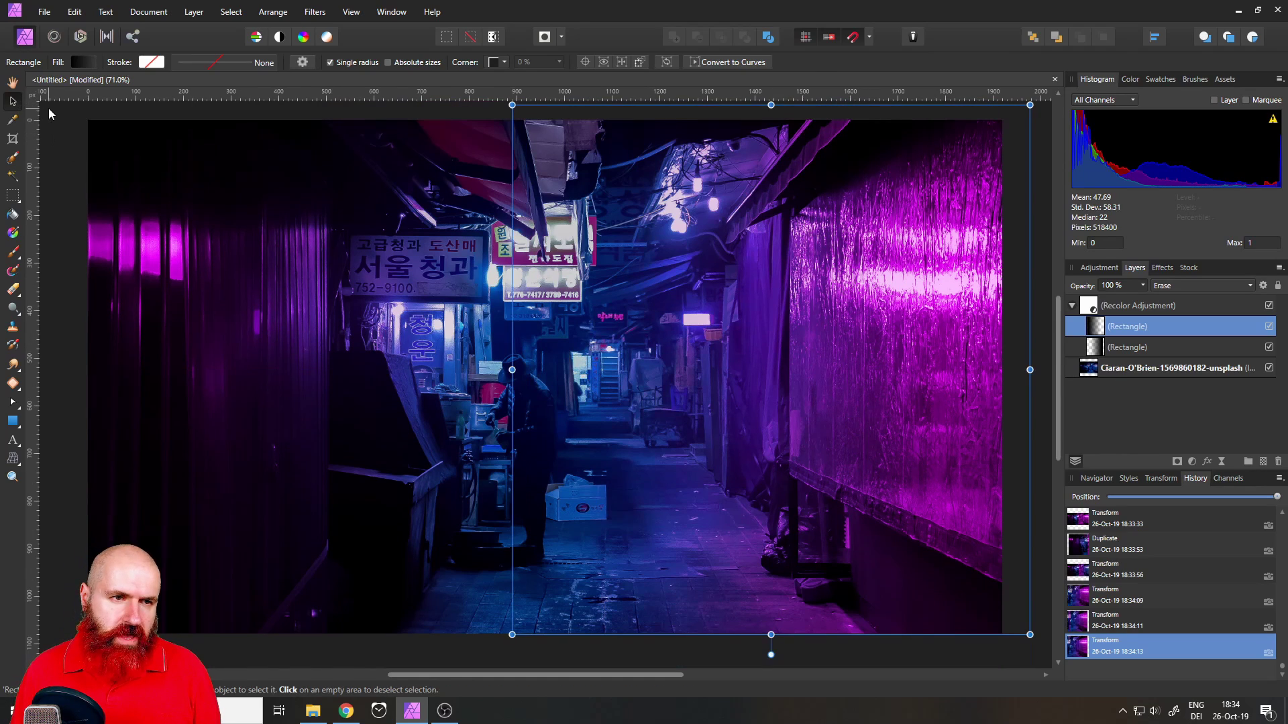
{"action": "left_click", "coordinate": [49, 107]}
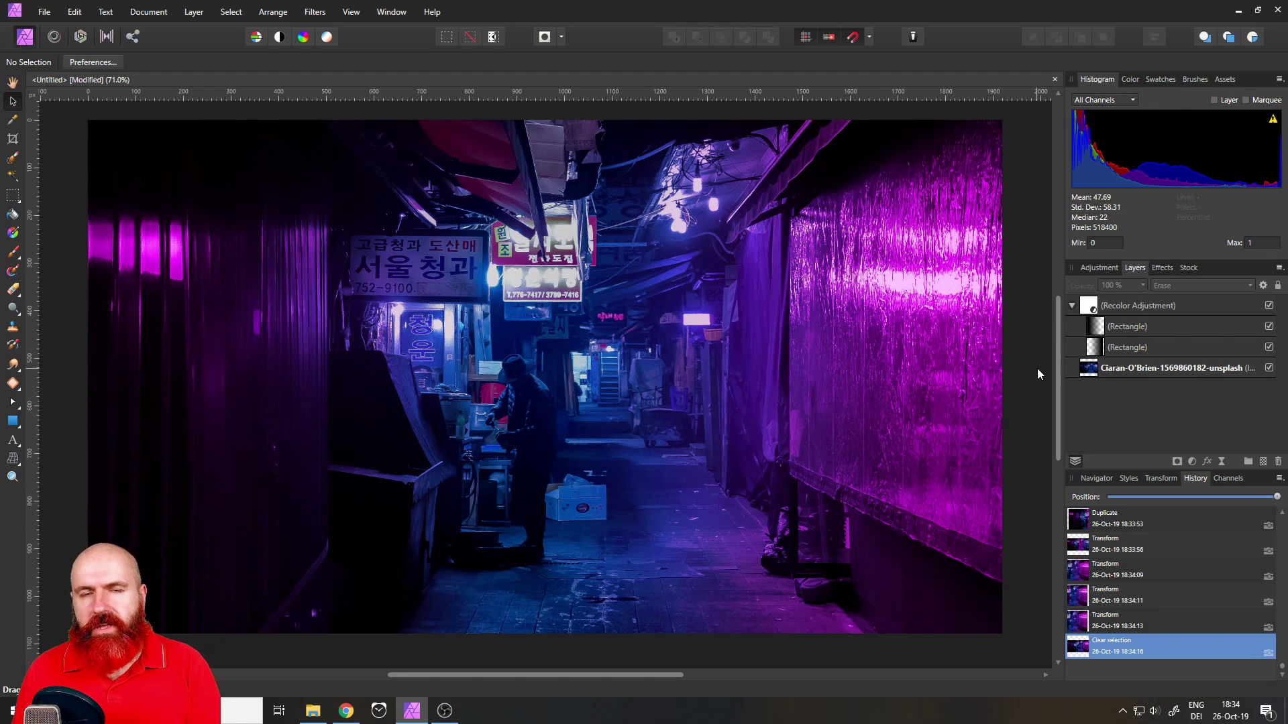
Duplicate the gradient rectangle, rotate the copy 90° and move it left over the alley
{"action": "right_click", "coordinate": [1094, 327]}
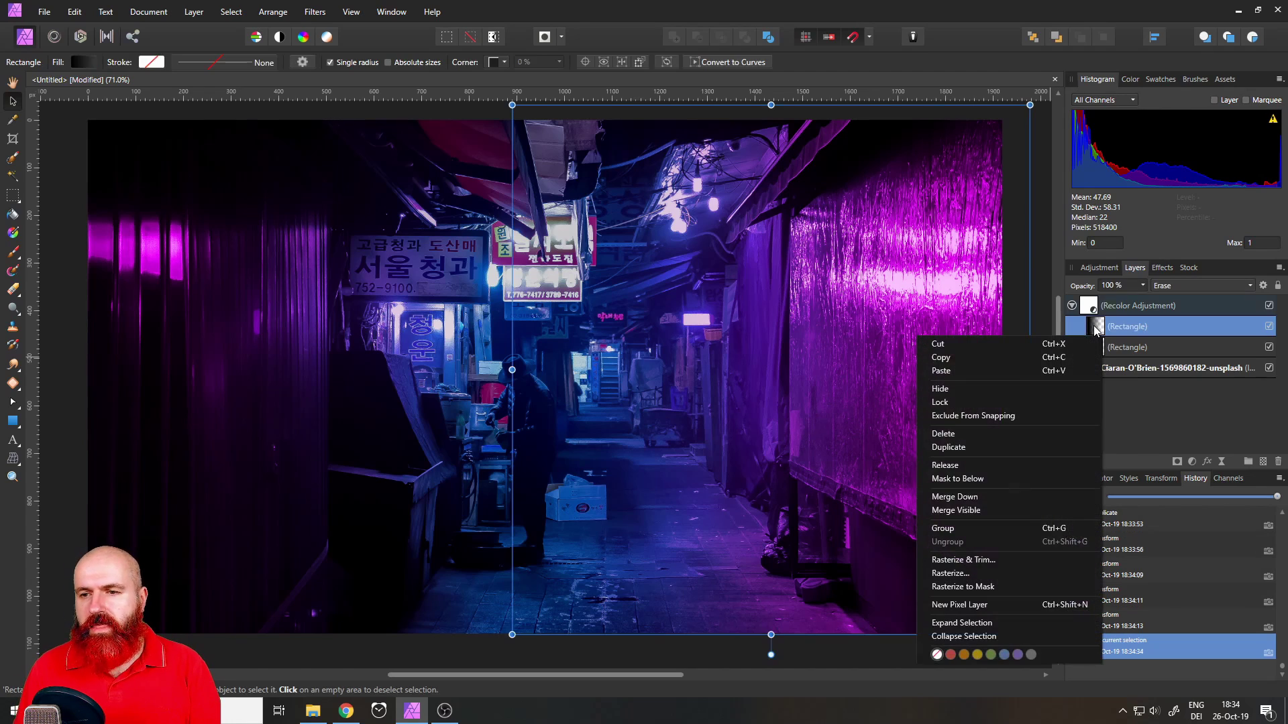
{"action": "left_click", "coordinate": [962, 453]}
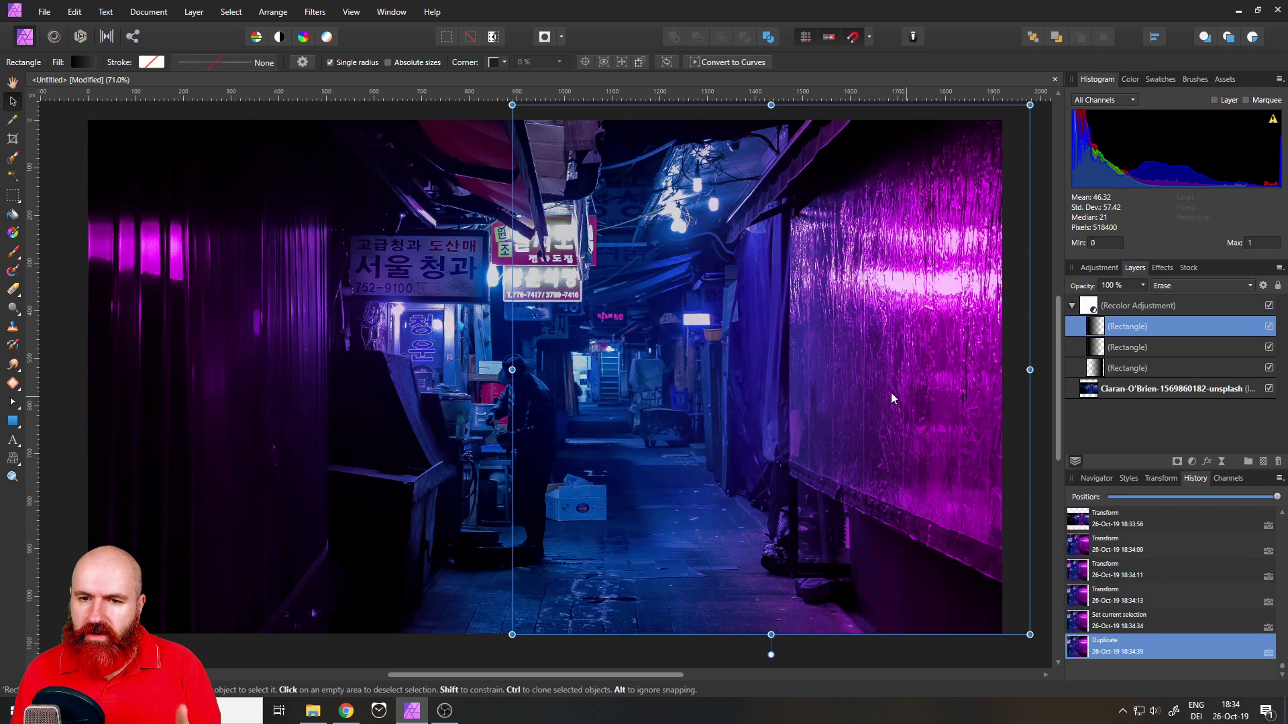
{"action": "left_click_drag", "start_coordinate": [770, 654], "coordinate": [485, 370]}
{"action": "left_click_drag", "start_coordinate": [790, 381], "coordinate": [598, 405]}
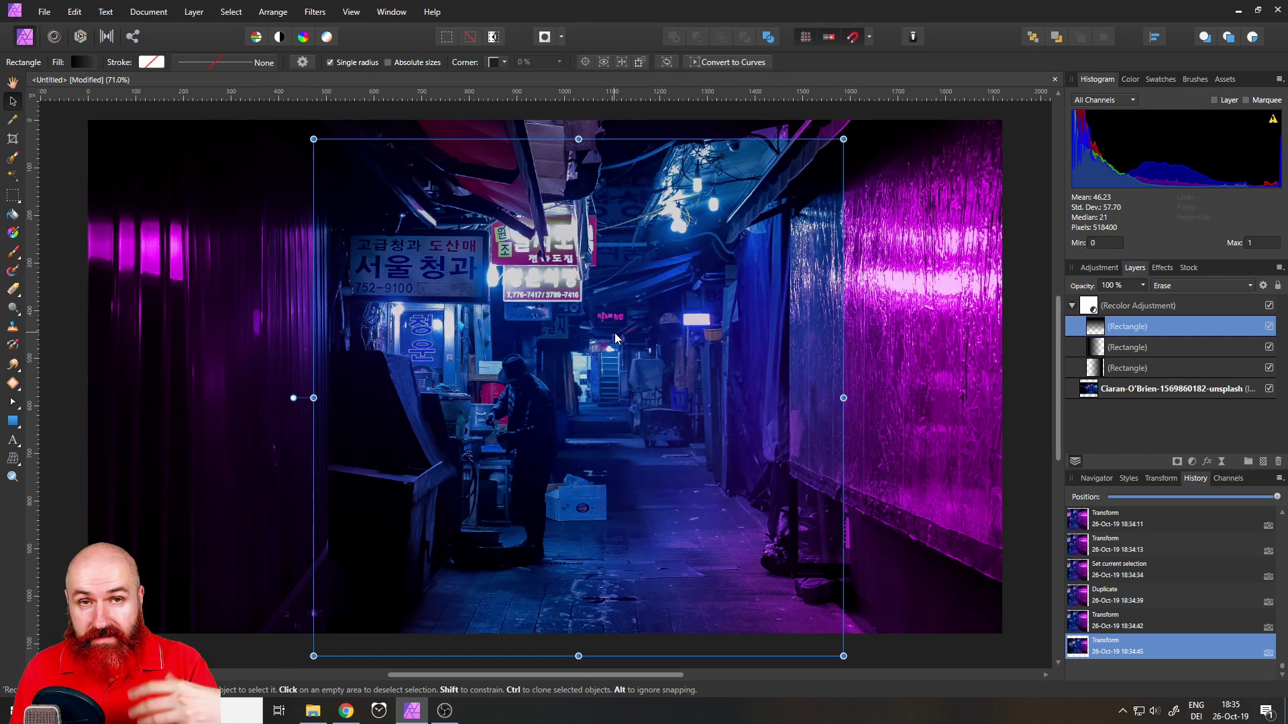
Make both gradient stops white, with the right stop at 81% opacity
{"action": "left_click", "coordinate": [83, 63]}
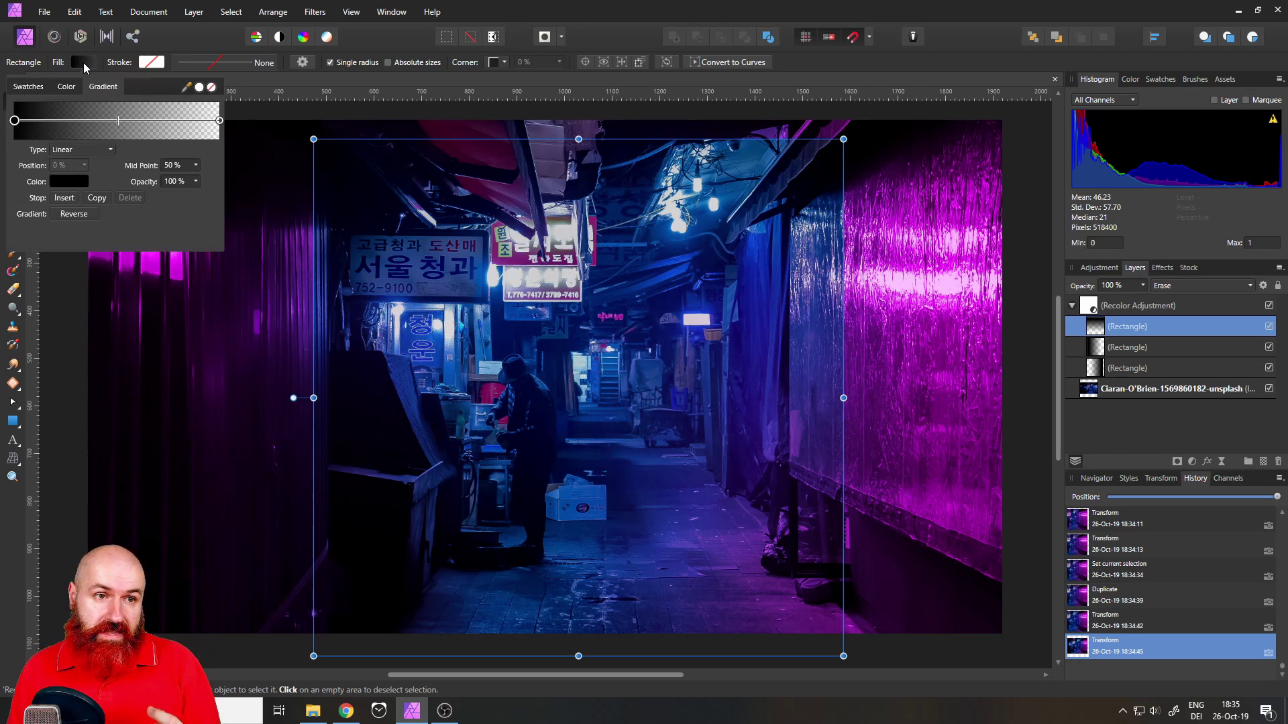
{"action": "left_click", "coordinate": [69, 181]}
{"action": "left_click", "coordinate": [90, 295]}
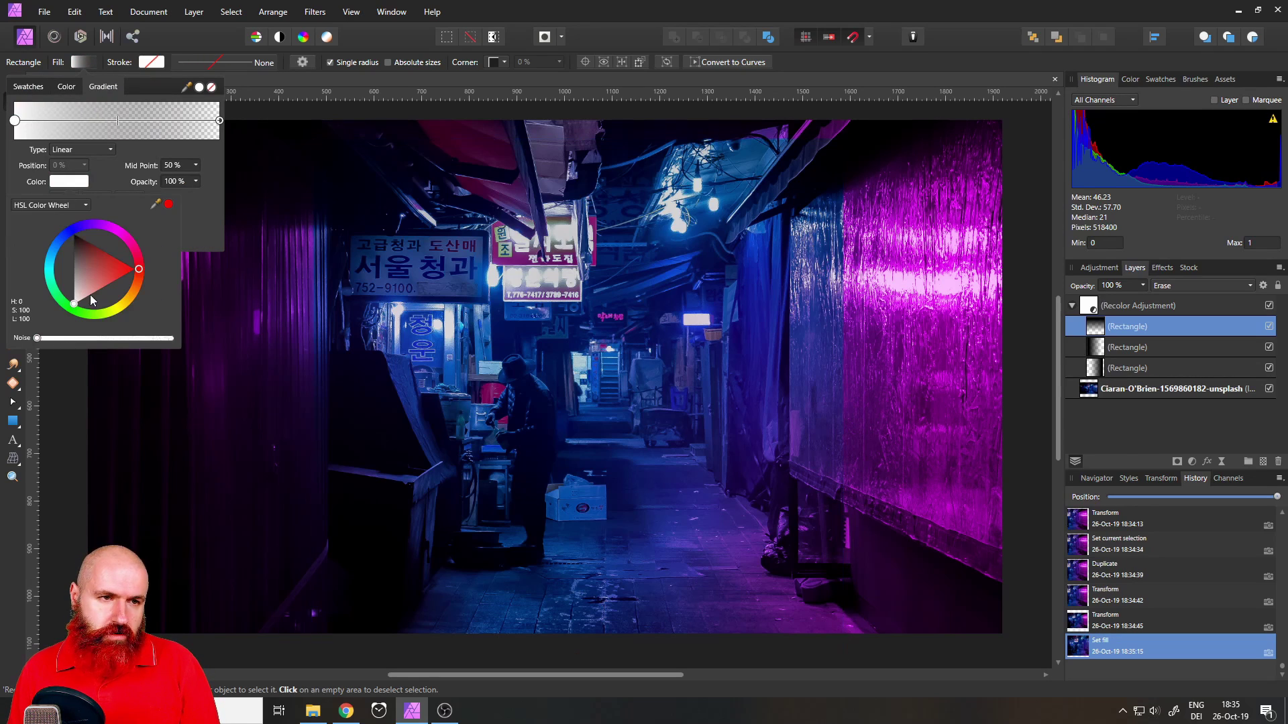
{"action": "left_click", "coordinate": [219, 120]}
{"action": "left_click", "coordinate": [195, 181]}
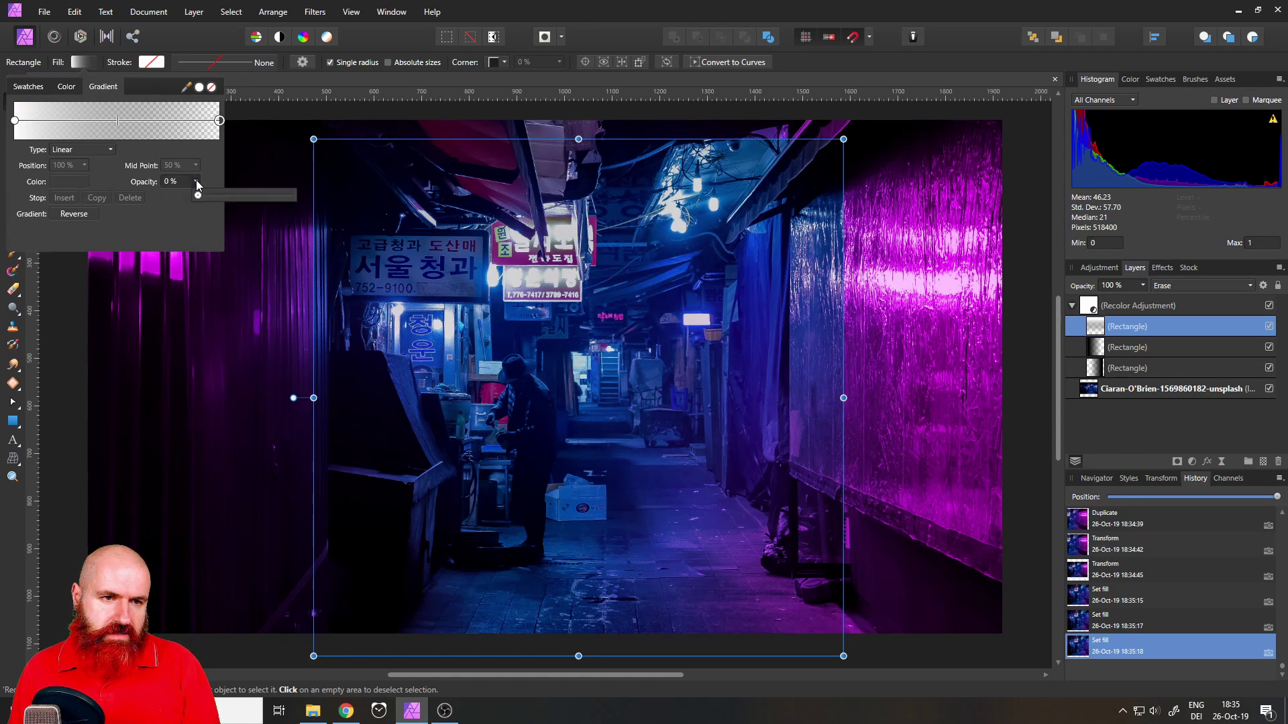
{"action": "left_click_drag", "start_coordinate": [198, 195], "coordinate": [282, 195]}
{"action": "left_click", "coordinate": [75, 178]}
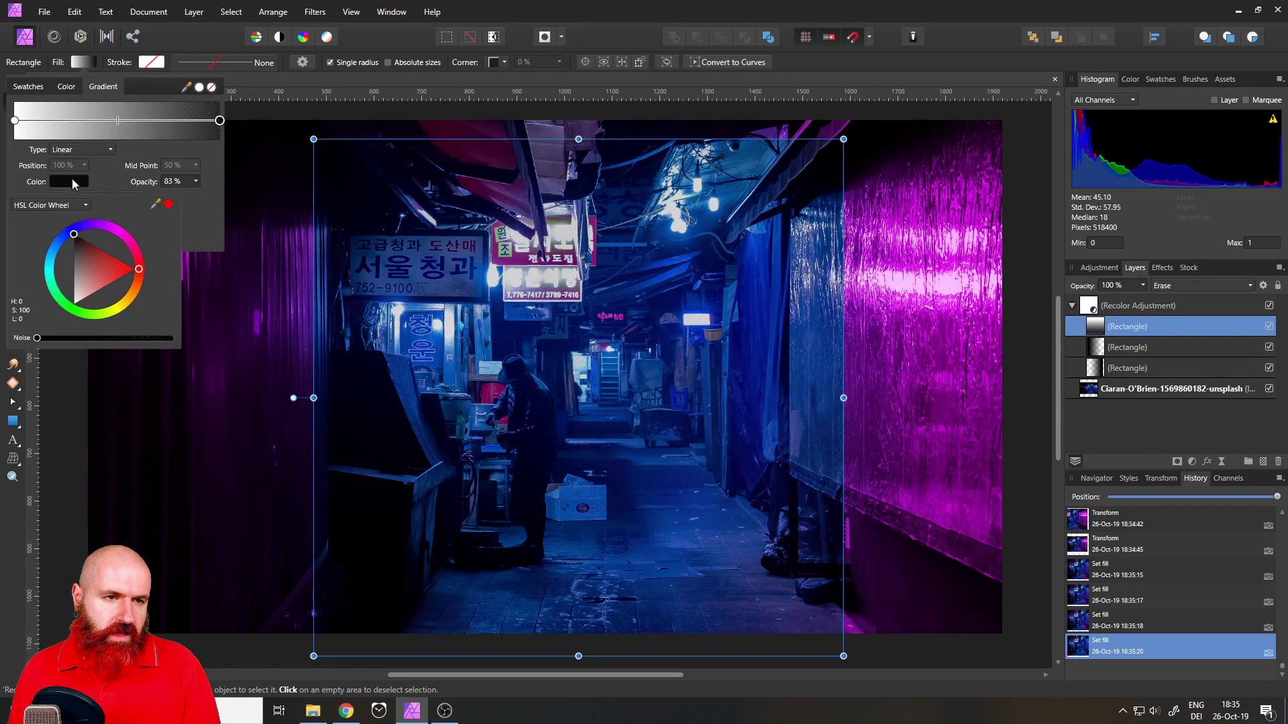
{"action": "left_click_drag", "start_coordinate": [74, 275], "coordinate": [66, 332]}
{"action": "left_click", "coordinate": [194, 182]}
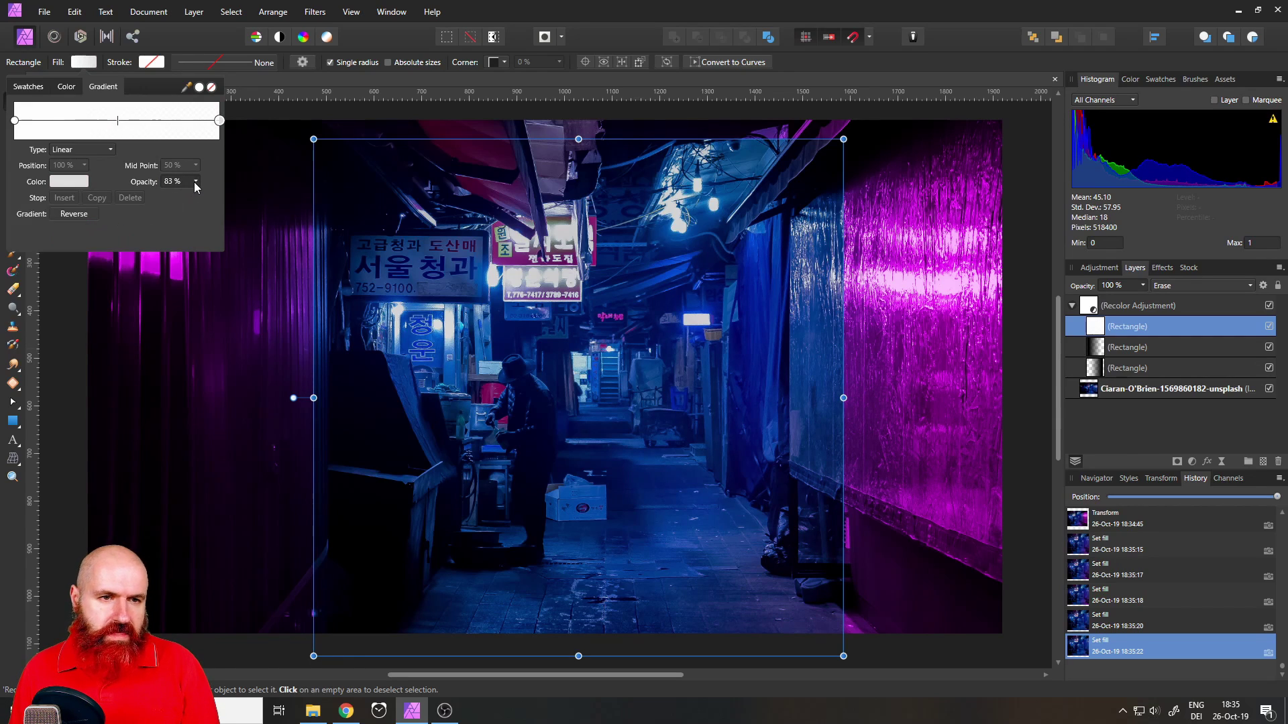
{"action": "left_click_drag", "start_coordinate": [196, 194], "coordinate": [106, 196]}
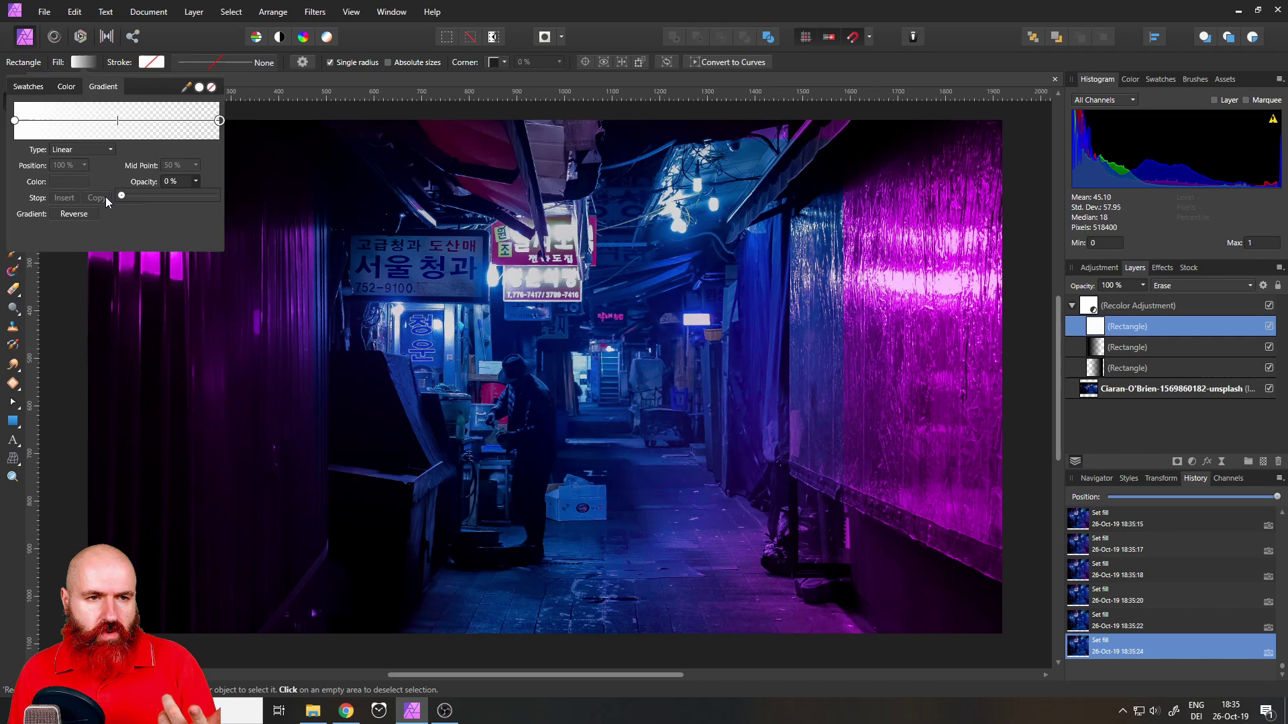
{"action": "left_click", "coordinate": [90, 64]}
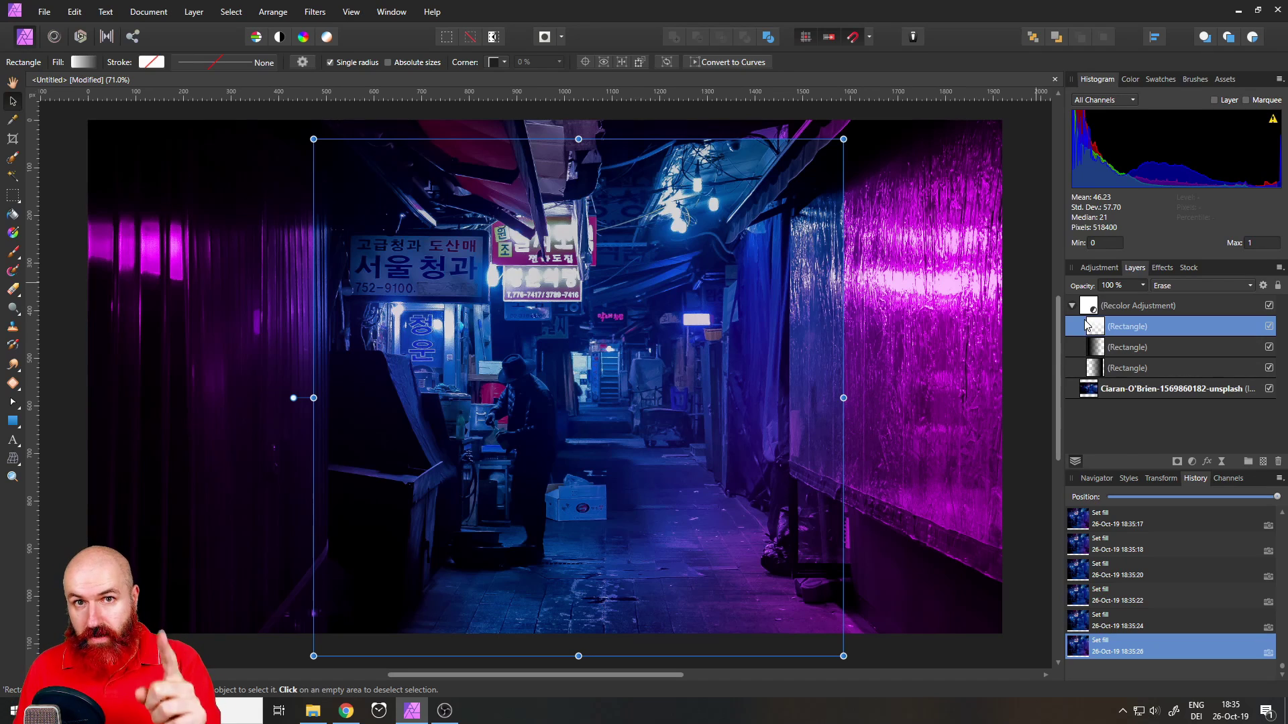
Change the third rectangle's blend mode from Erase to Normal
{"action": "left_click", "coordinate": [1172, 288]}
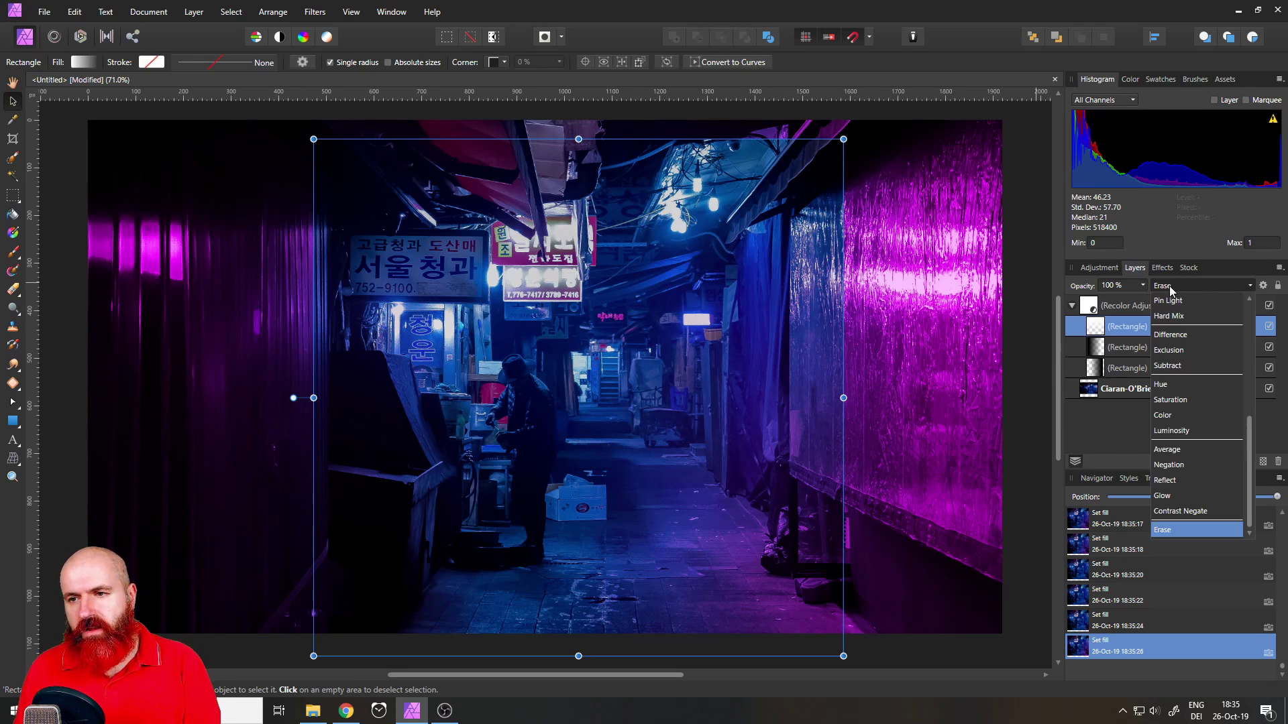
{"action": "left_click_drag", "start_coordinate": [1248, 432], "coordinate": [1254, 322]}
{"action": "left_click", "coordinate": [1167, 301]}
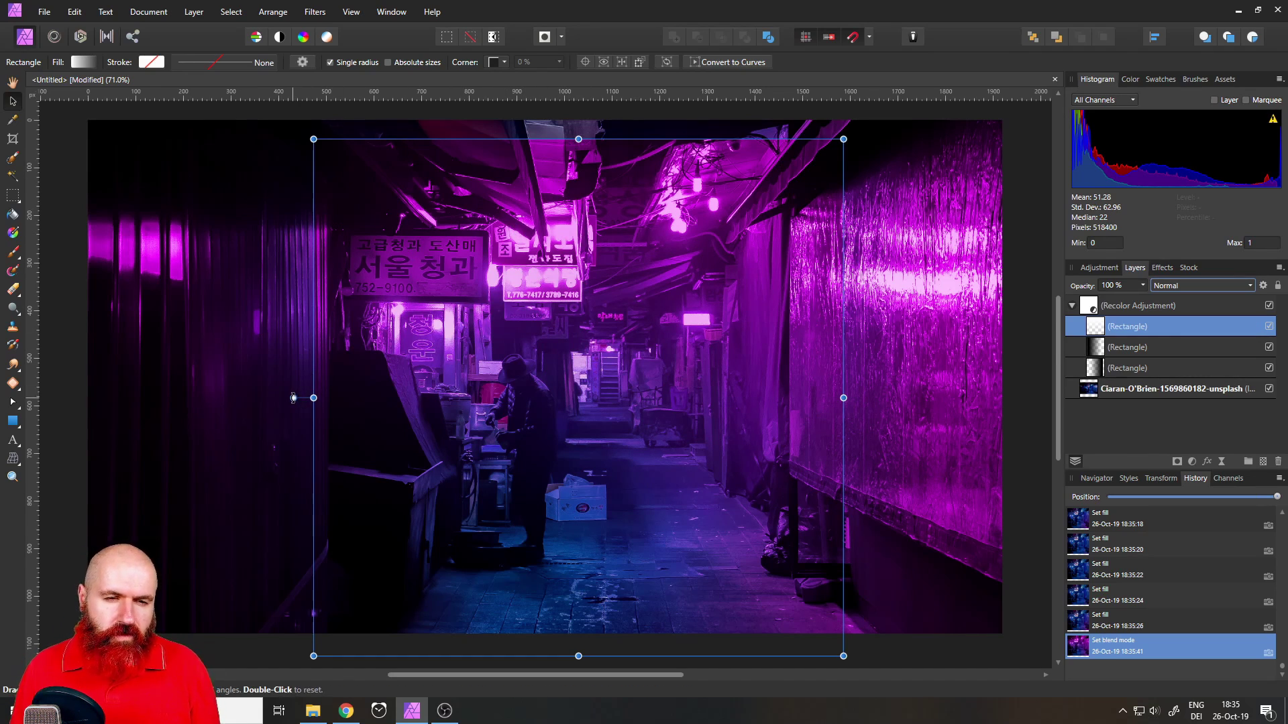
Rotate the rectangle -90° and resize it into a wide band across the alley floor
{"action": "left_click_drag", "start_coordinate": [300, 399], "coordinate": [795, 389]}
{"action": "left_click_drag", "start_coordinate": [313, 397], "coordinate": [231, 400]}
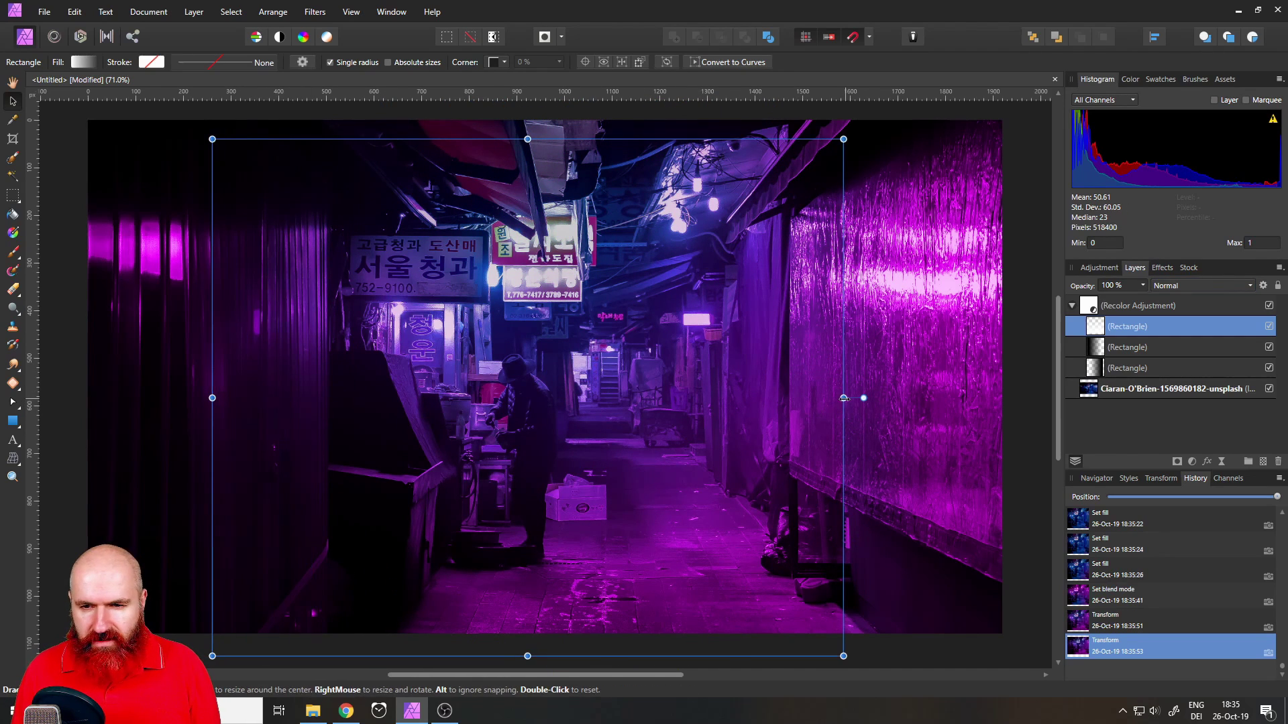
{"action": "left_click_drag", "start_coordinate": [843, 398], "coordinate": [912, 398]}
{"action": "left_click_drag", "start_coordinate": [562, 143], "coordinate": [577, 496]}
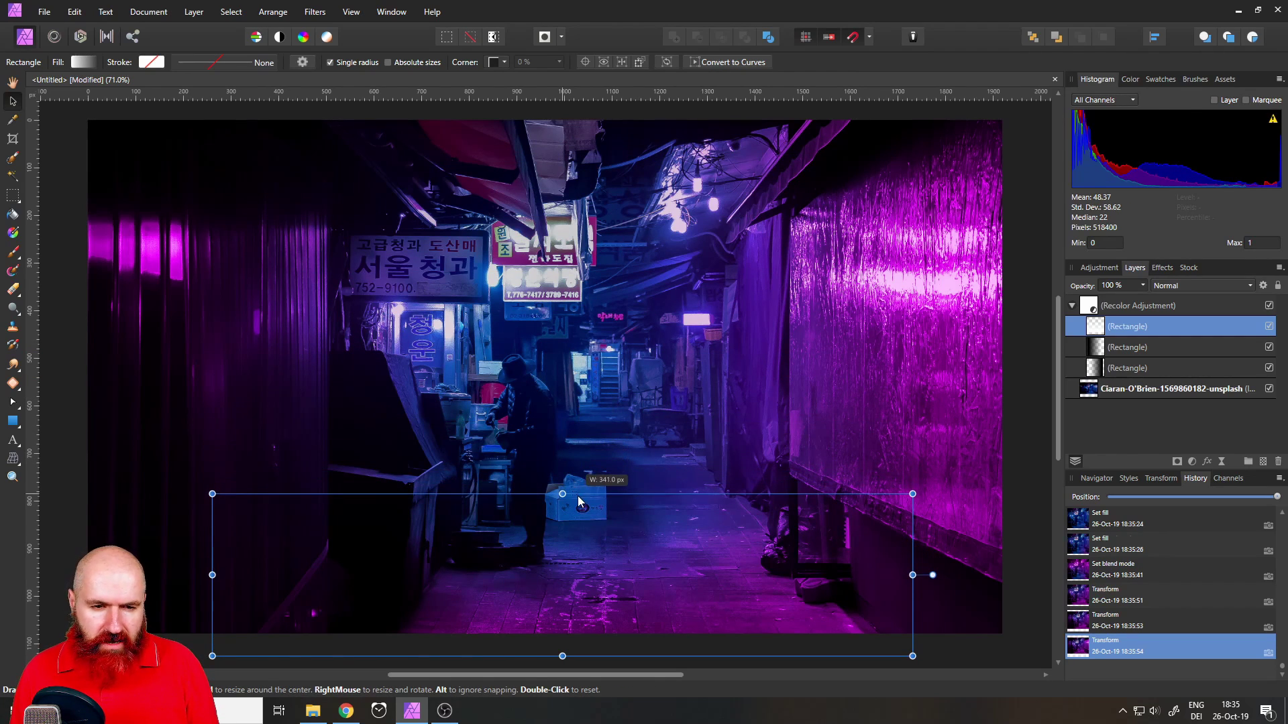
{"action": "left_click", "coordinate": [642, 116]}
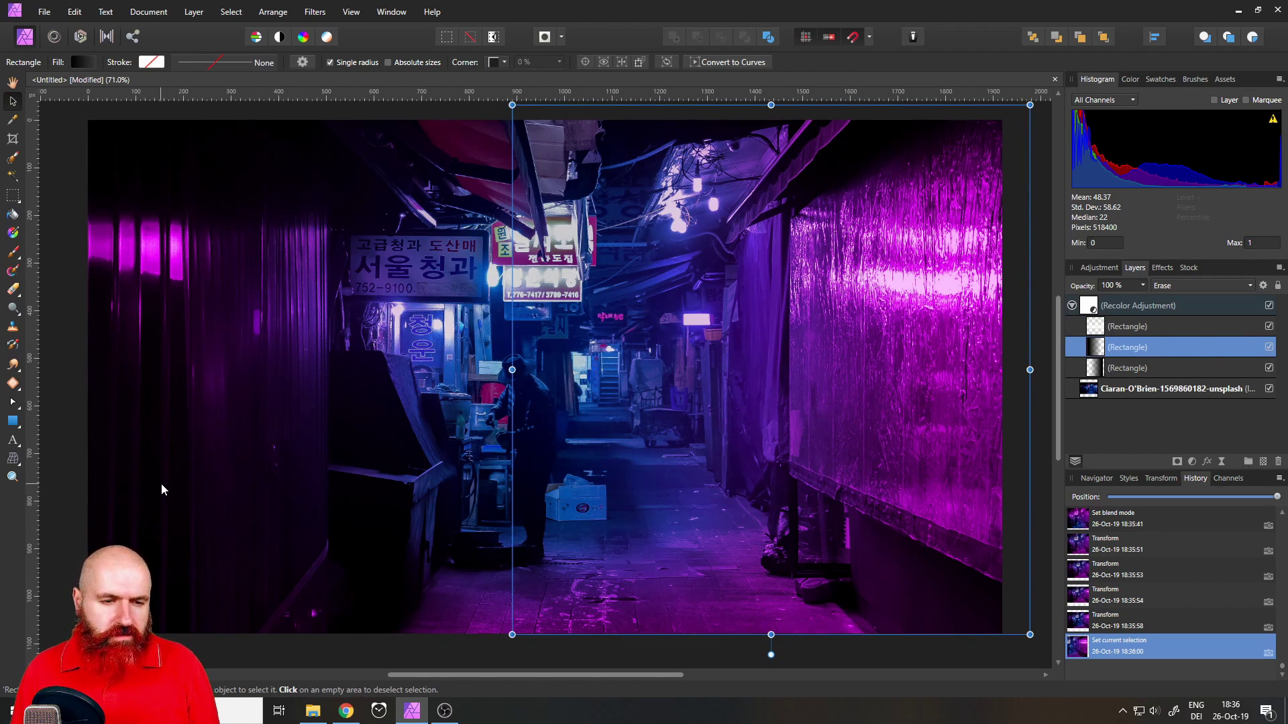
{"action": "left_click", "coordinate": [1039, 432]}
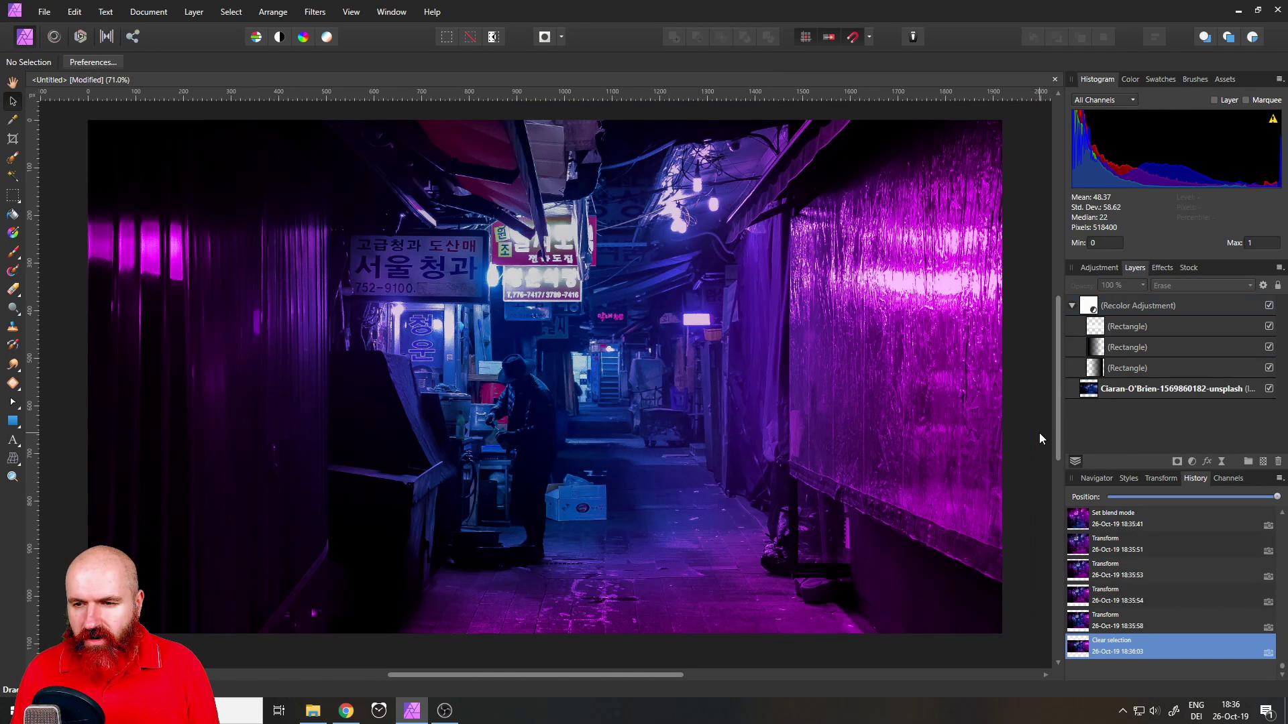